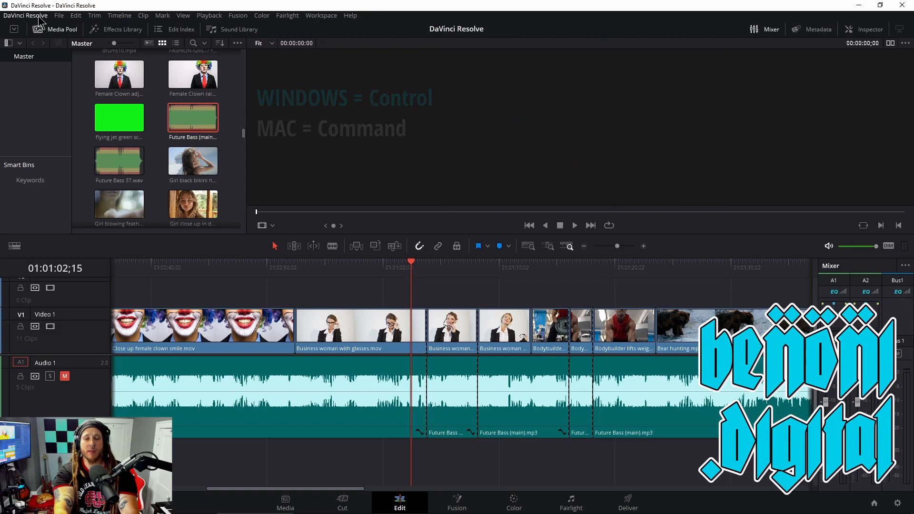
Step: Preview the DaVinci Resolve keyboard preset in Keyboard Customization, check the command assigned to B, and leave without saving
left_click(42, 48)
left_click(700, 75)
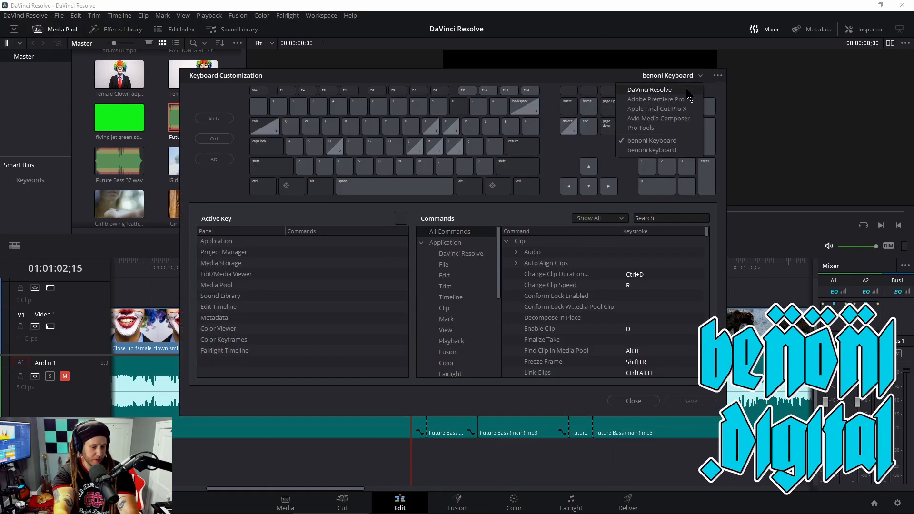
left_click(657, 90)
left_click(385, 166)
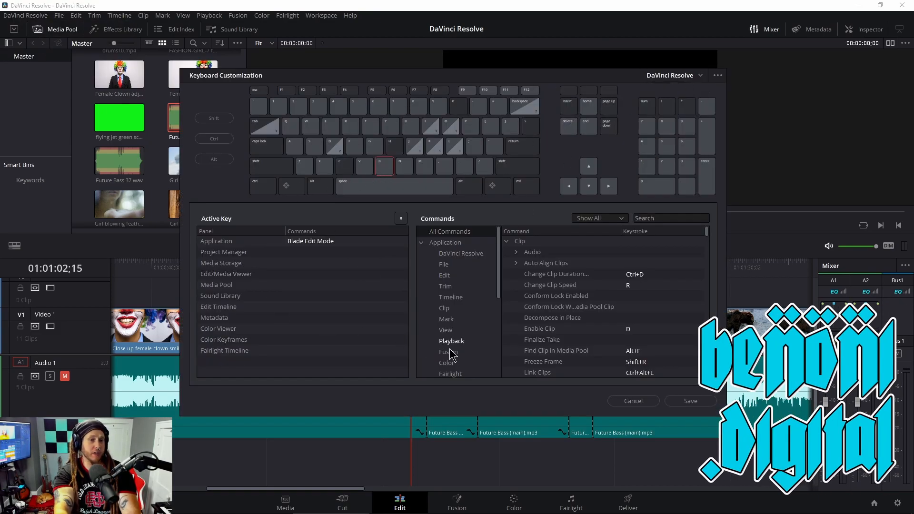
left_click(634, 401)
left_click(633, 263)
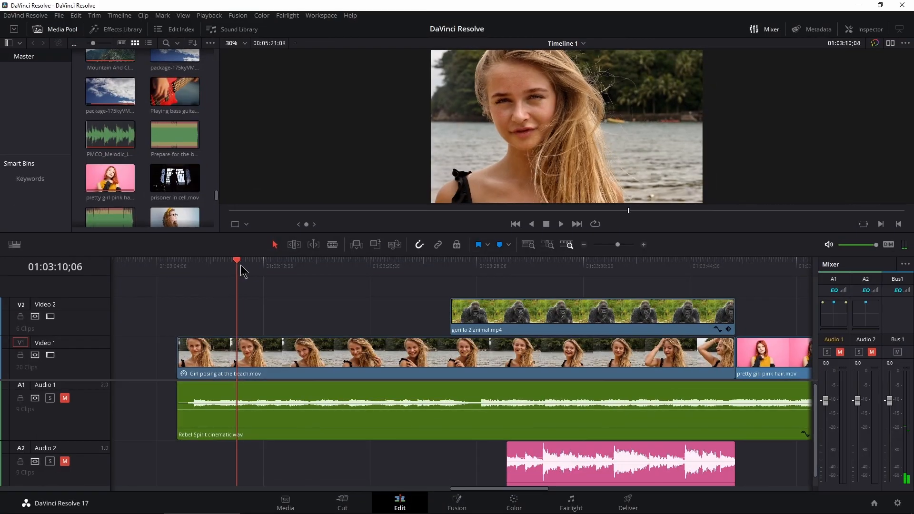
Step: Razor the beach clip and its Rebel Spirit audio at 01:03:14;12 and again at about 01:03:19
left_click_drag(239, 263, 295, 300)
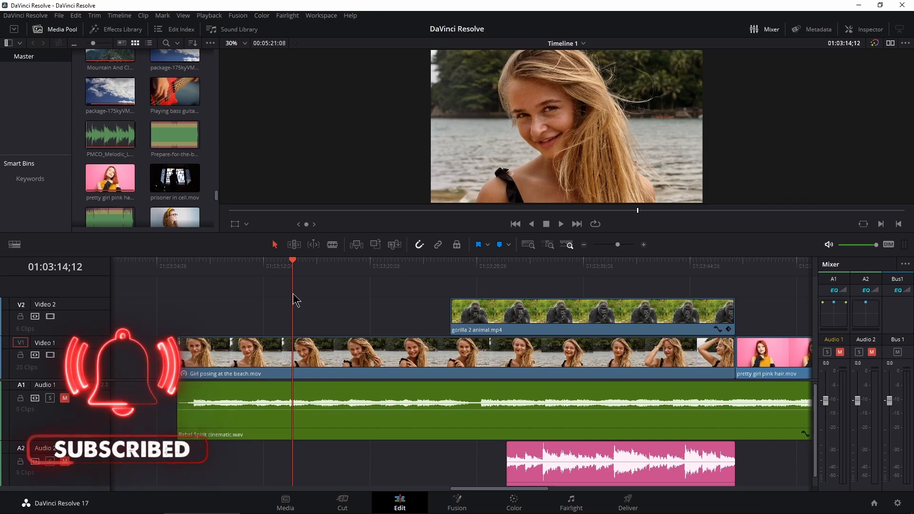
key("ctrl+b")
left_click_drag(311, 268, 359, 292)
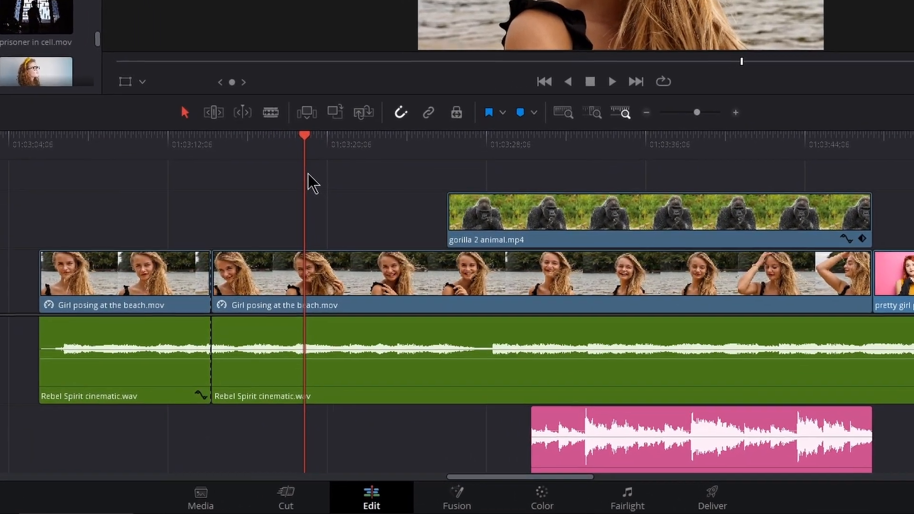
key("ctrl+b")
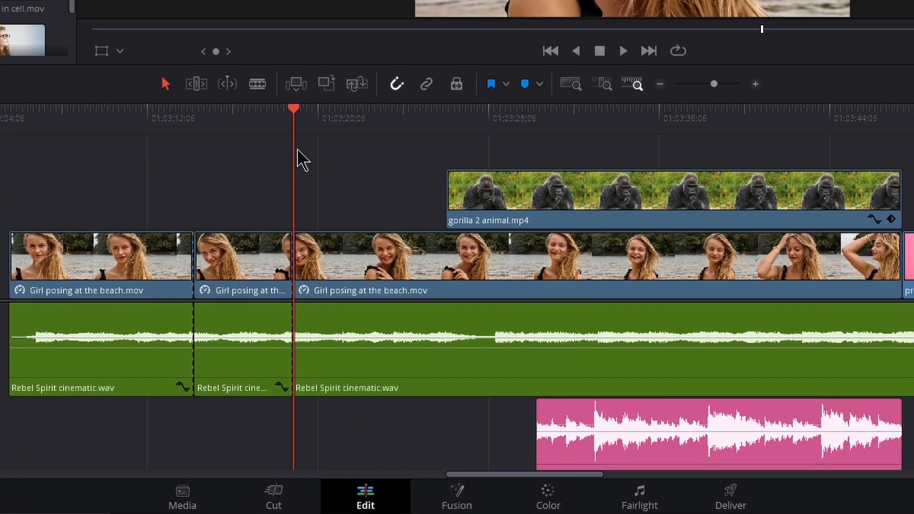
Step: Razor the clips on all tracks at about 01:03:38 and split them again at 01:03:36;02
left_click_drag(308, 171, 700, 157)
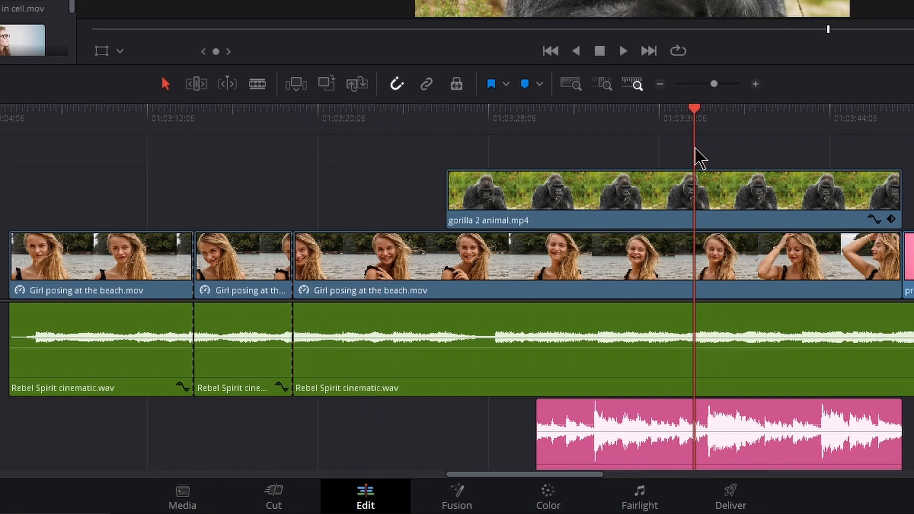
key("ctrl+b")
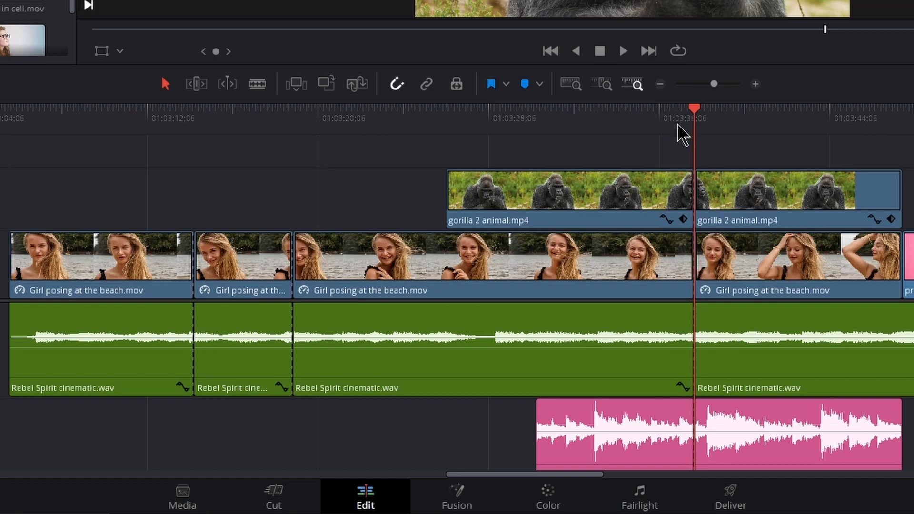
left_click(656, 122)
key("ctrl+backslash")
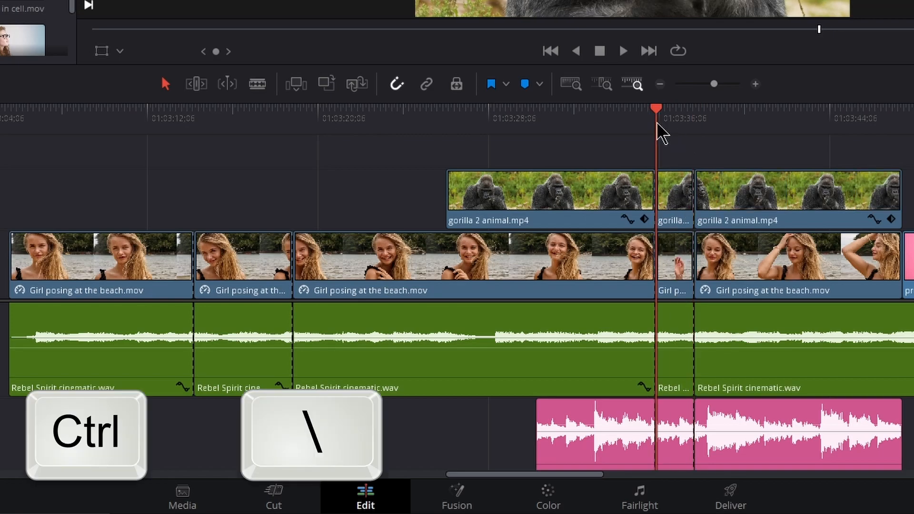
Step: Undo all the razor cuts on the timeline and switch the viewer to the source clip
key("ctrl+z")
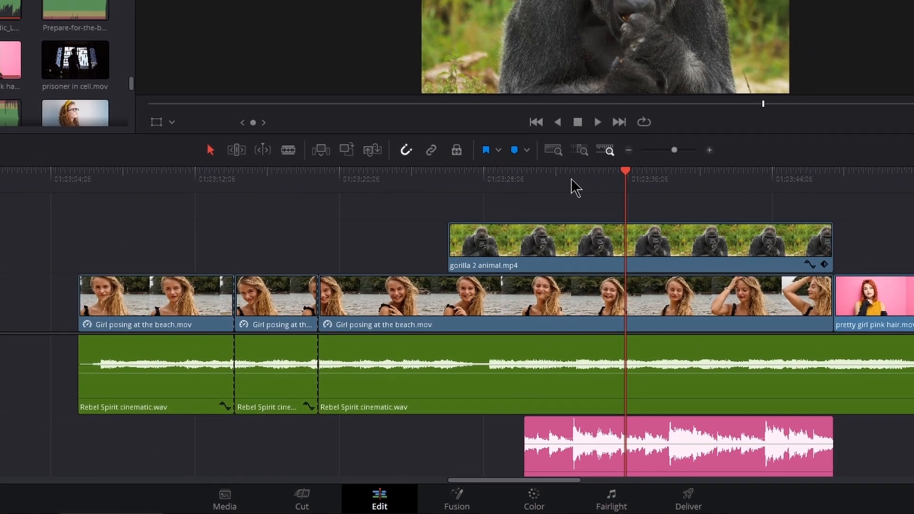
key("ctrl+z")
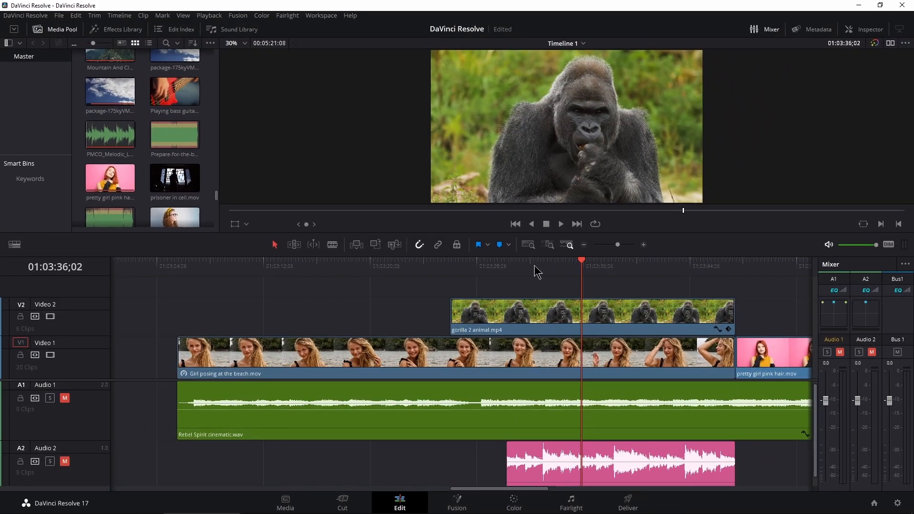
key("q")
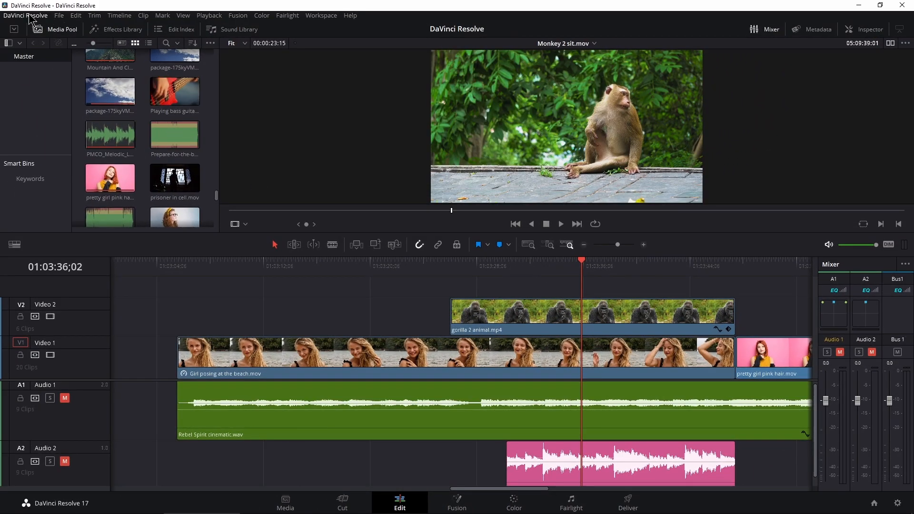
Step: Open Keyboard Customization and keep DaVinci Resolve selected as the keyboard preset
left_click(30, 18)
left_click(21, 37)
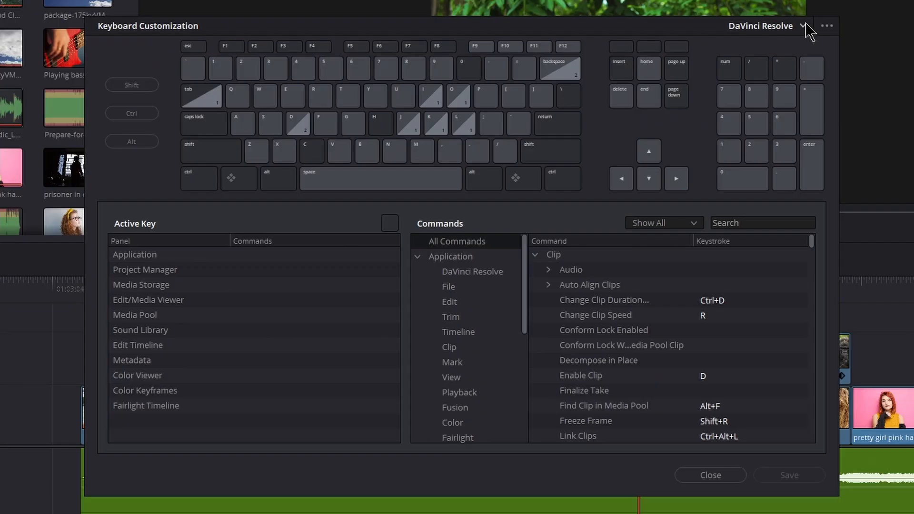
left_click(671, 75)
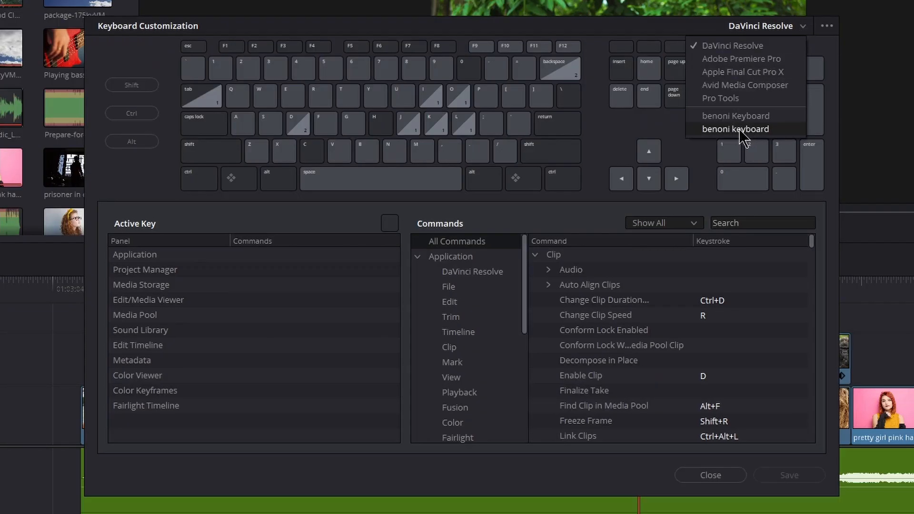
left_click(750, 47)
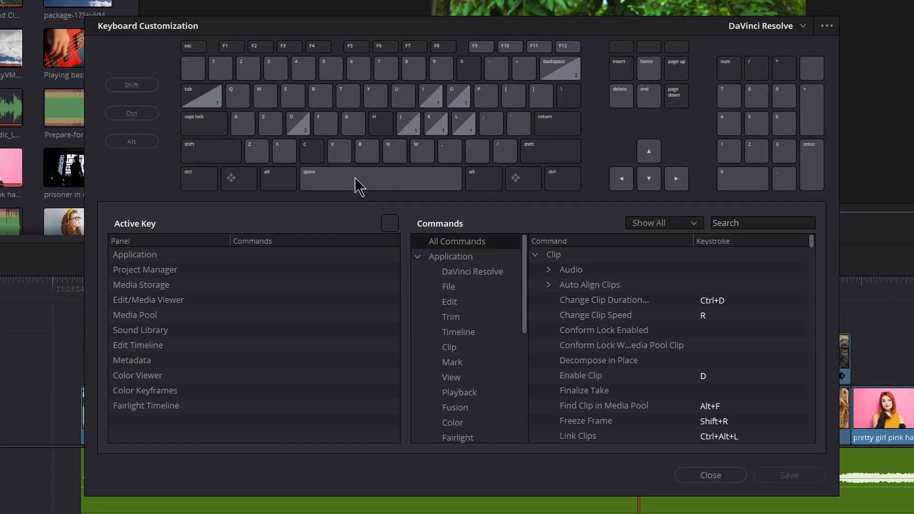
Step: Find the Razor command through its Ctrl+B shortcut and reassign it to B, accepting the duplicate keystroke
left_click(202, 181)
left_click(366, 152)
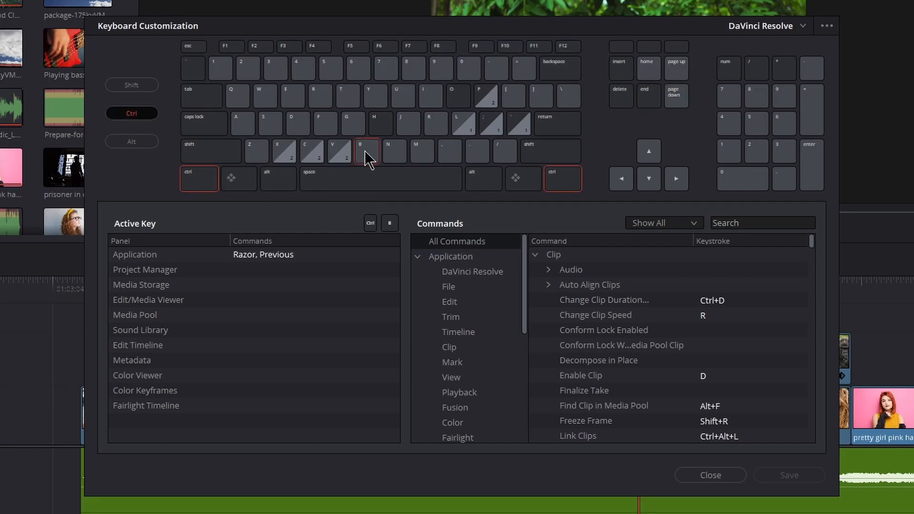
left_click(245, 254)
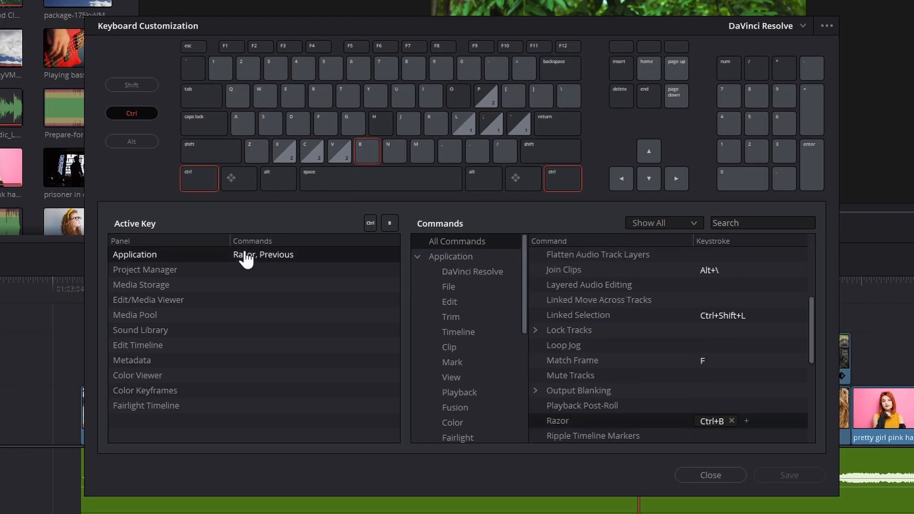
left_click(732, 421)
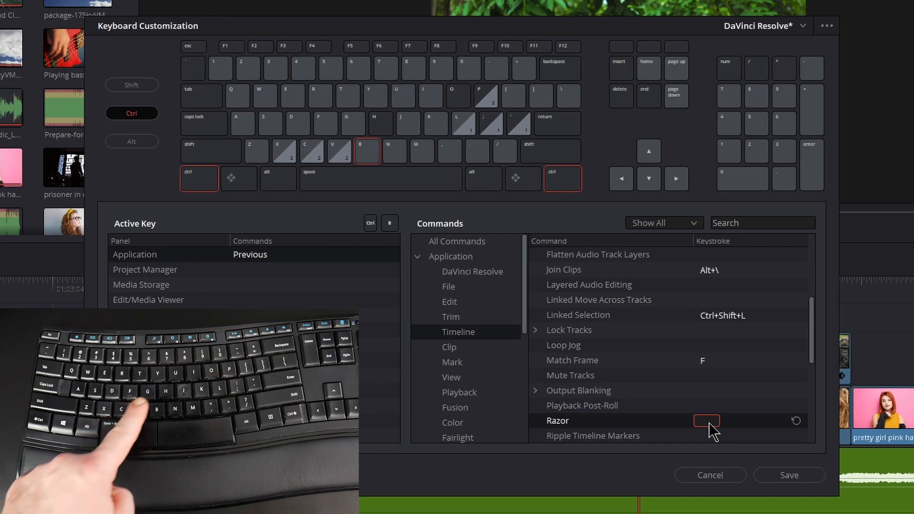
key("b")
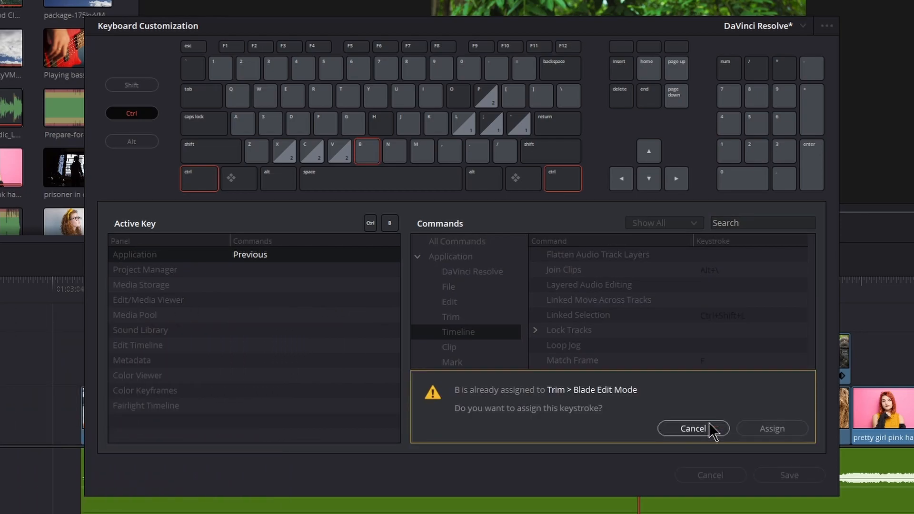
left_click(774, 430)
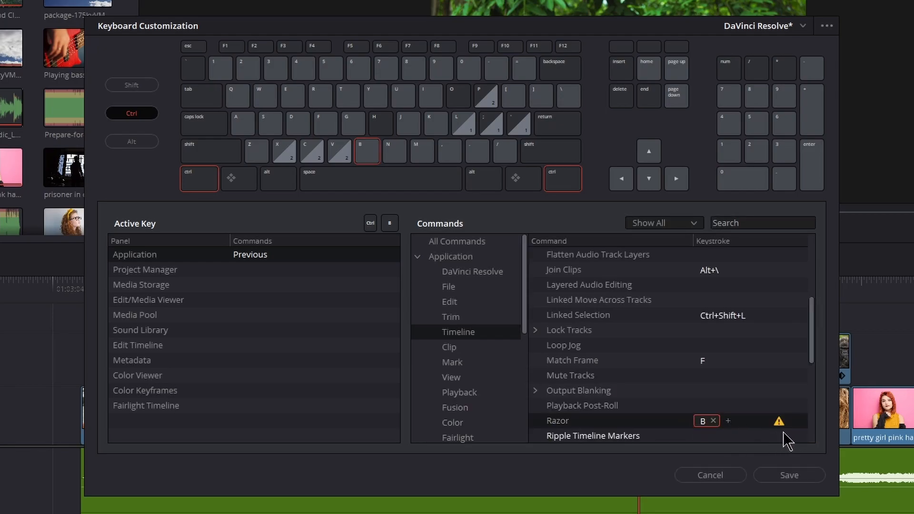
mouse_move(775, 431)
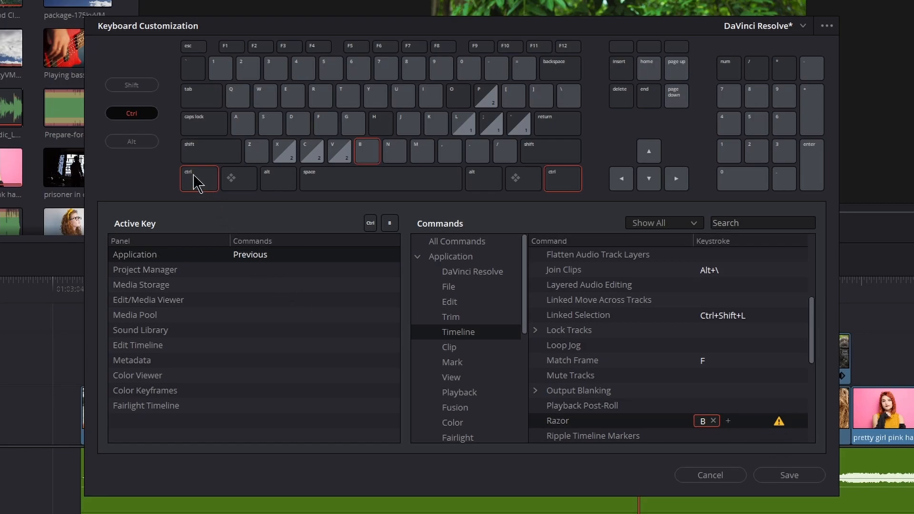
Step: Look up the unmodified B key and change its conflicting Blade Edit Mode shortcut to C
left_click(131, 113)
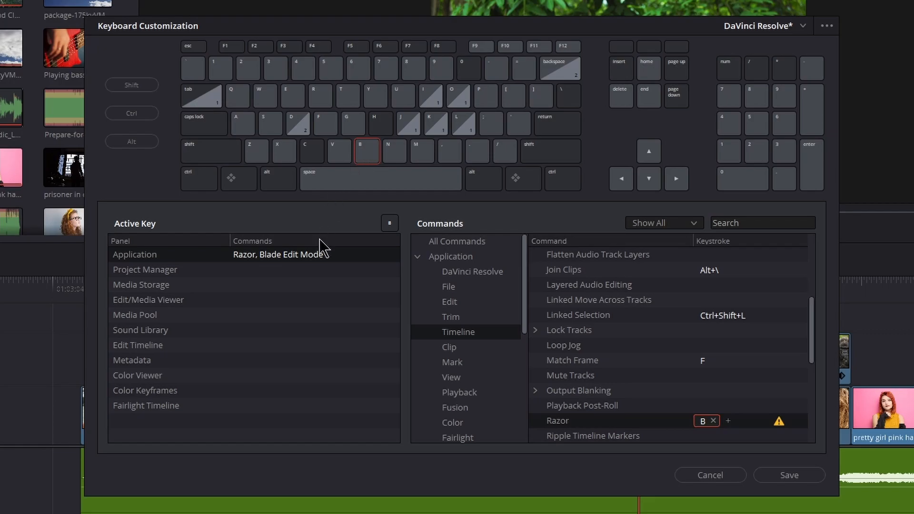
left_click(291, 259)
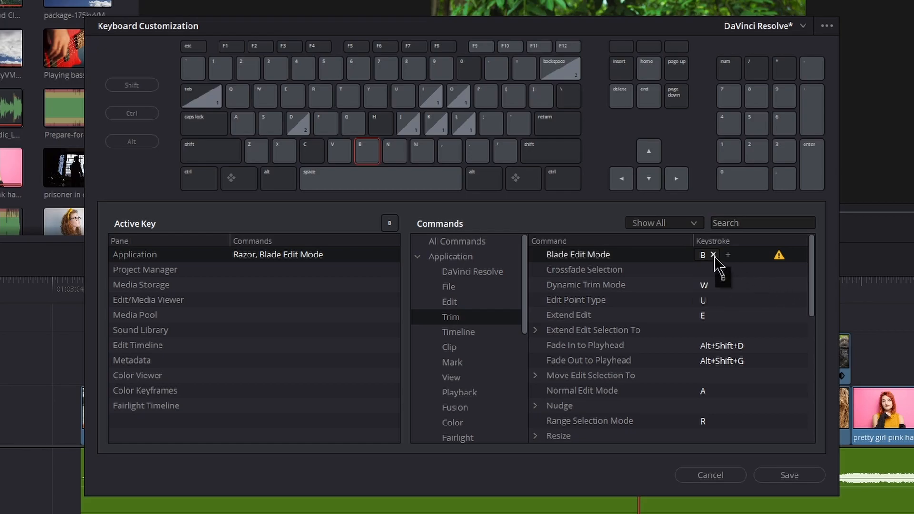
left_click(713, 255)
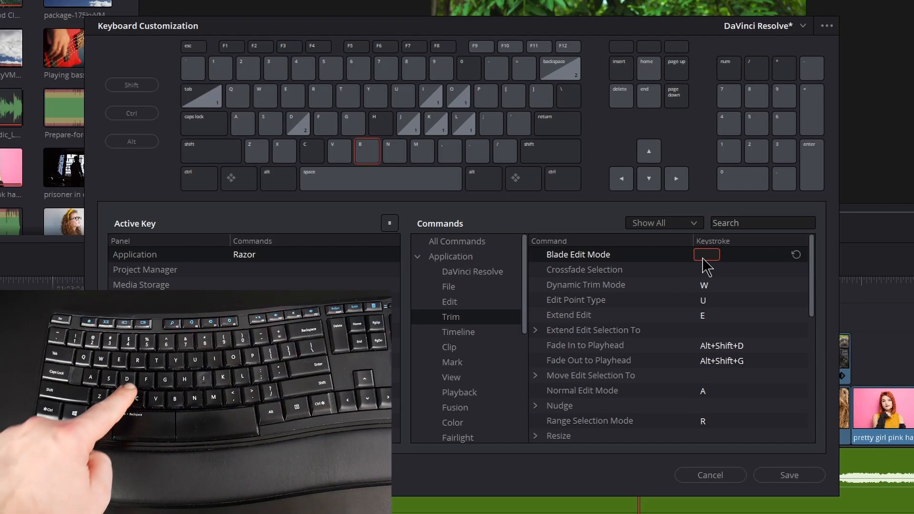
key("c")
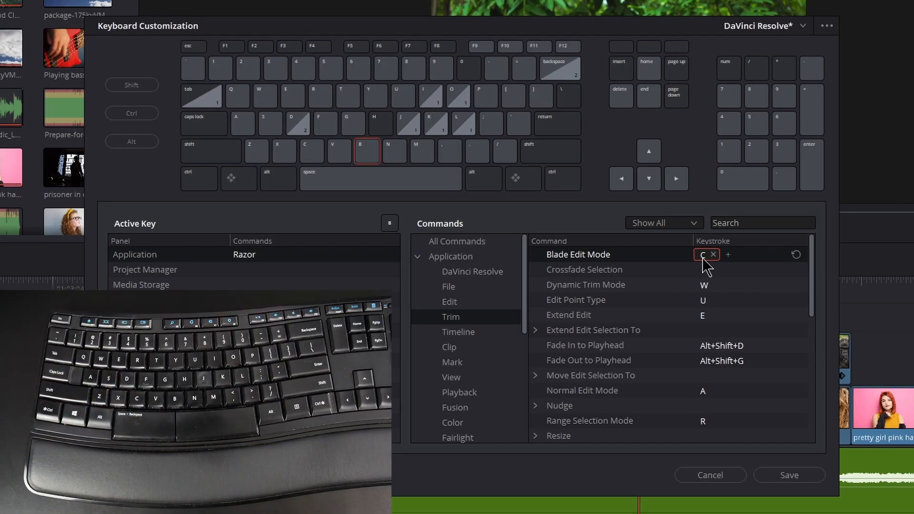
left_click_drag(329, 33, 673, 163)
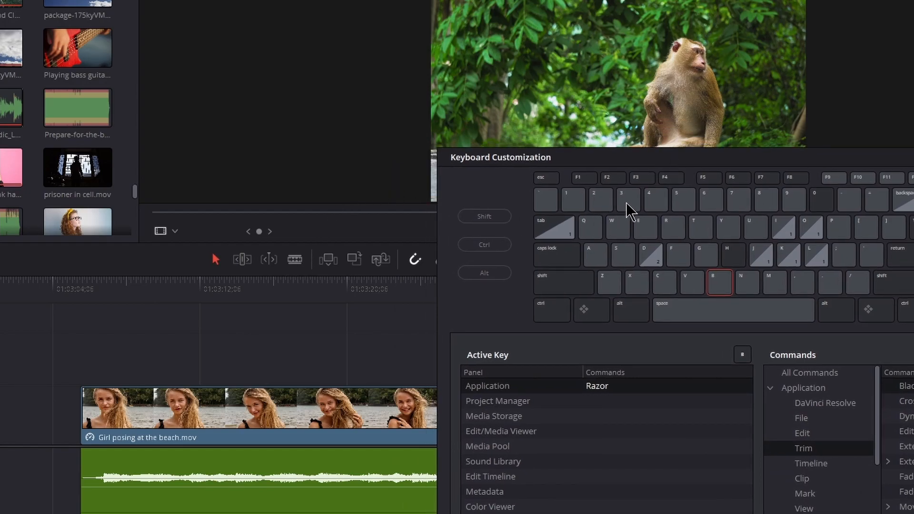
left_click_drag(686, 161, 384, 37)
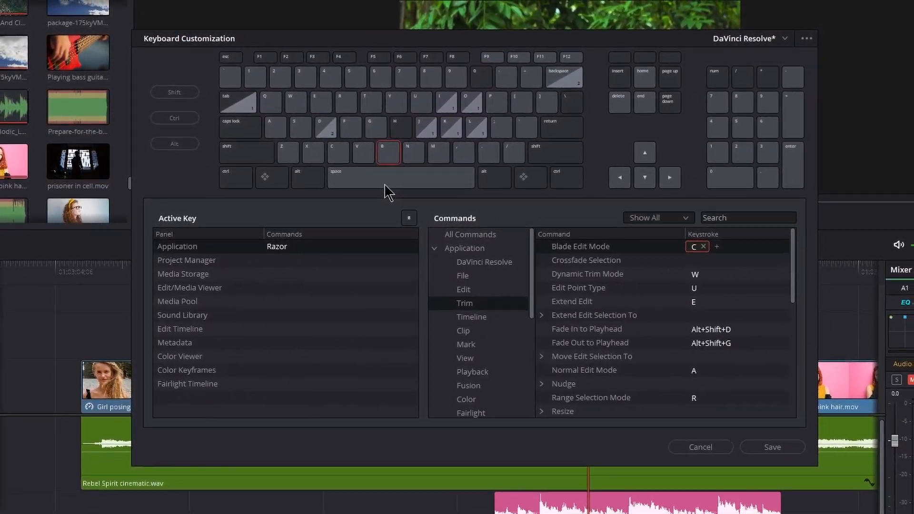
Step: Look up the V key and reassign its Select Nearest Edit Point command to A, accepting the duplicate keystroke
left_click(363, 157)
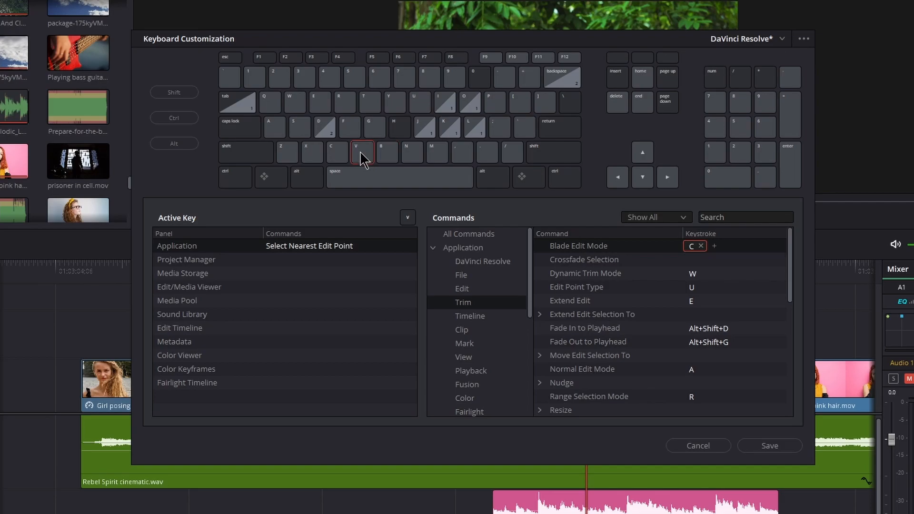
left_click(296, 249)
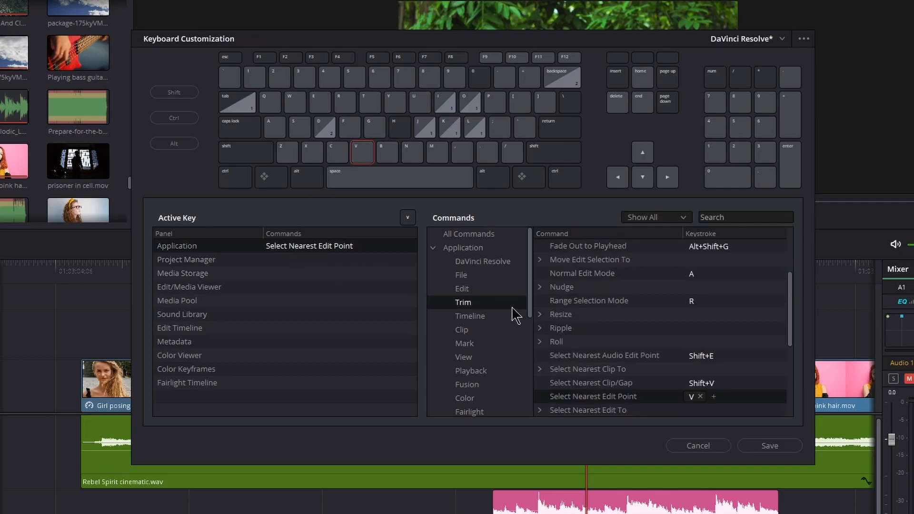
scroll(609, 345, "down", 1)
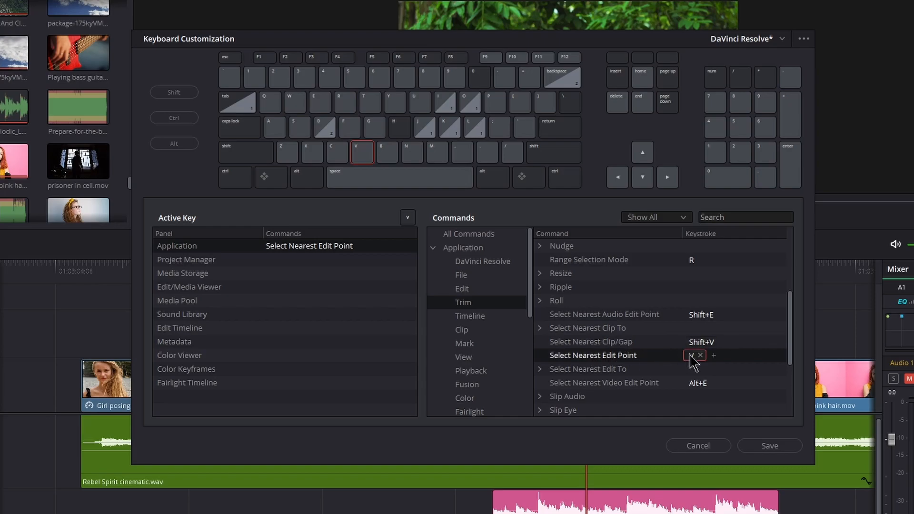
key("a")
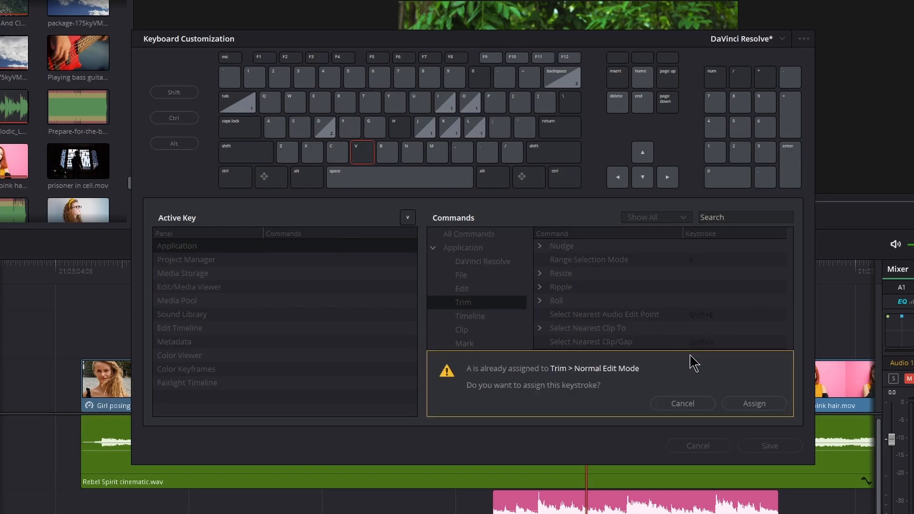
left_click(754, 404)
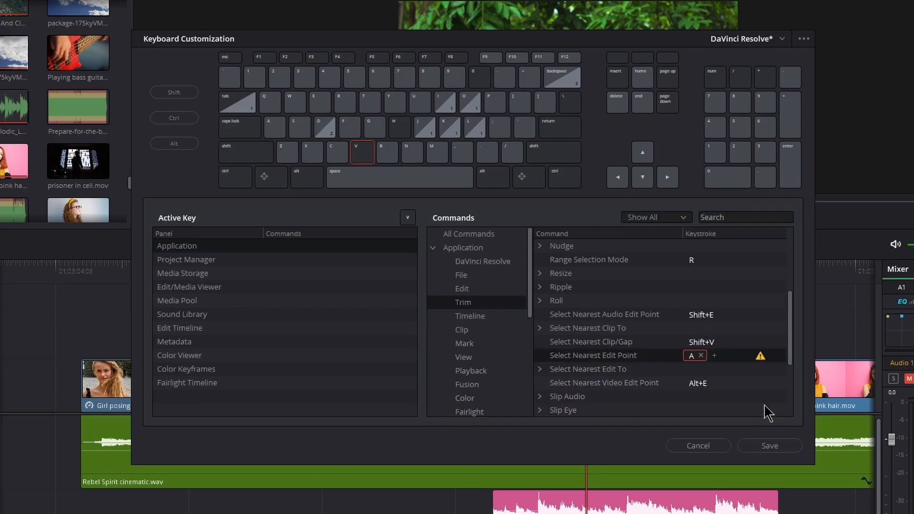
Step: Look up the A key and change the shortcut of its conflicting Normal Edit Mode command to V
left_click(269, 136)
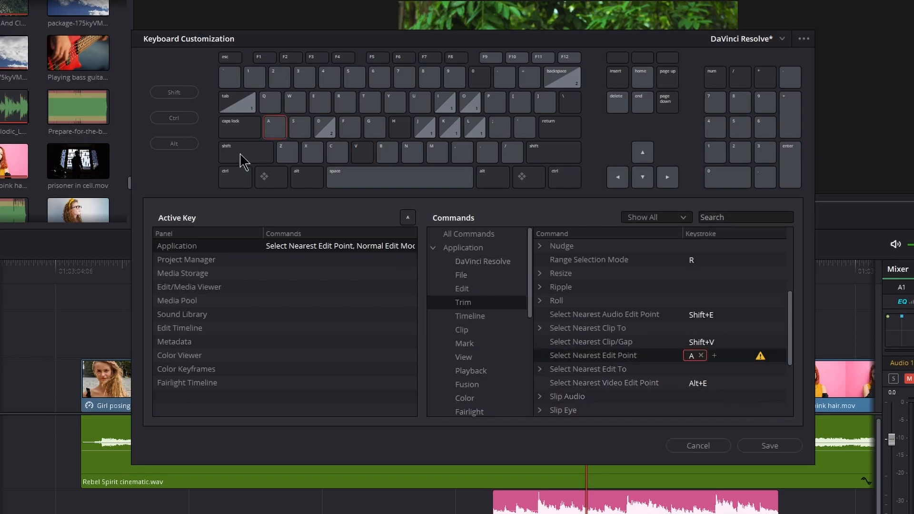
left_click(402, 251)
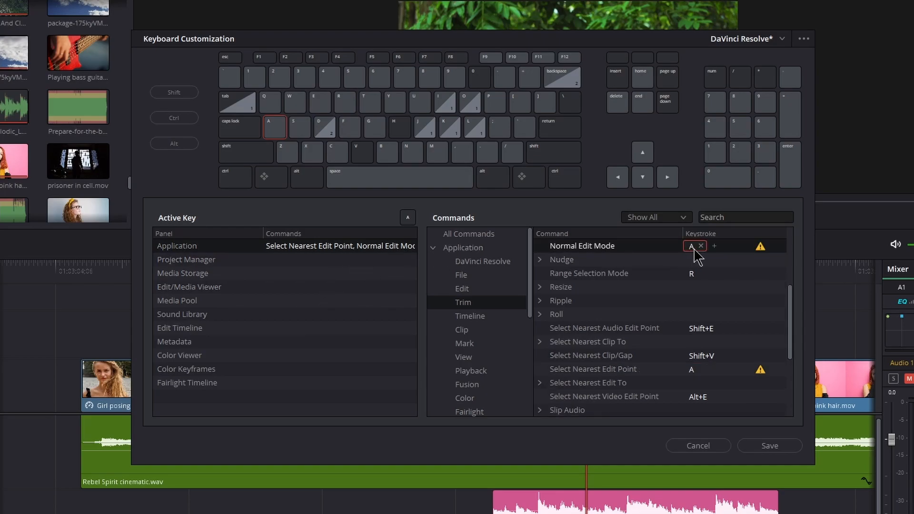
key("v")
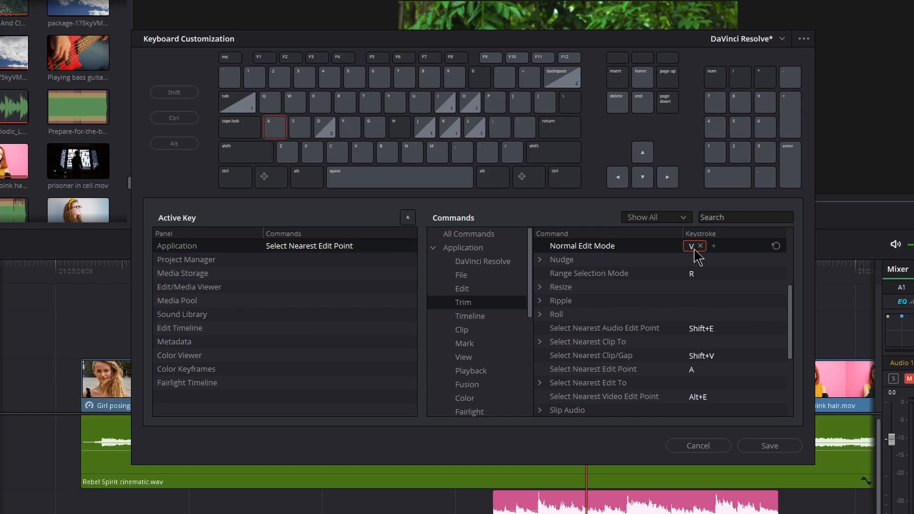
Step: Load the first saved custom keyboard preset in place of the modified default mapping, discarding the unsaved changes, and leave keyboard customization
left_click(770, 447)
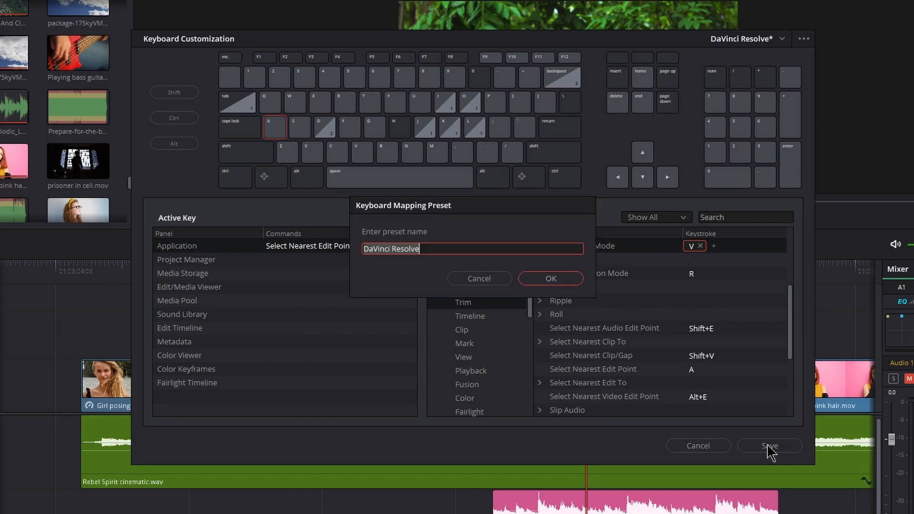
left_click(479, 279)
left_click(782, 39)
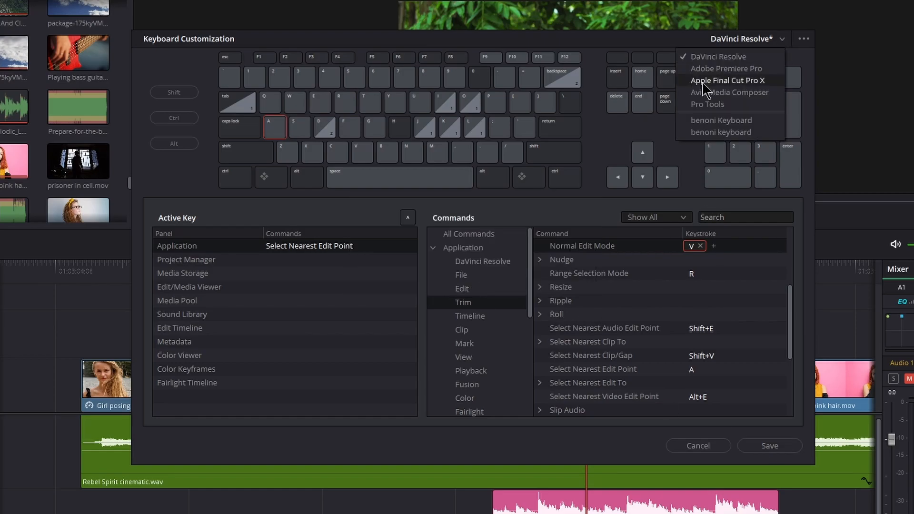
left_click(709, 124)
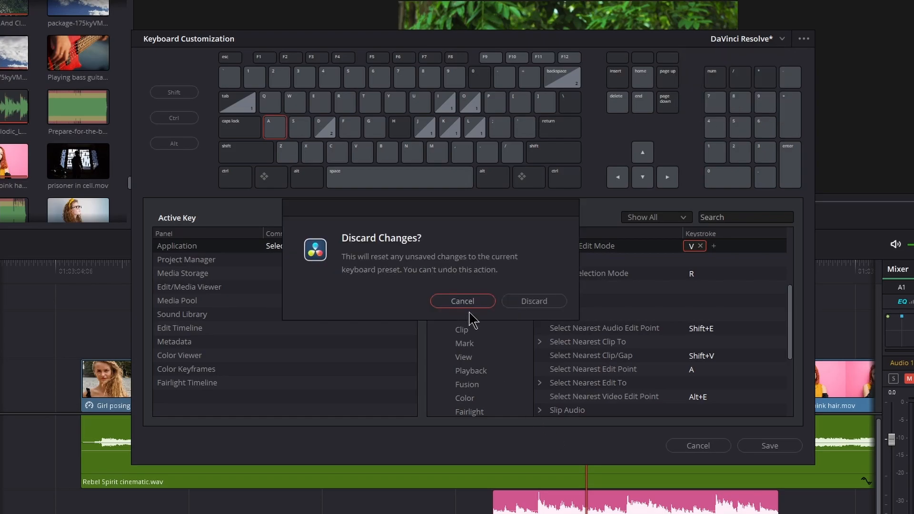
left_click(524, 303)
left_click(698, 445)
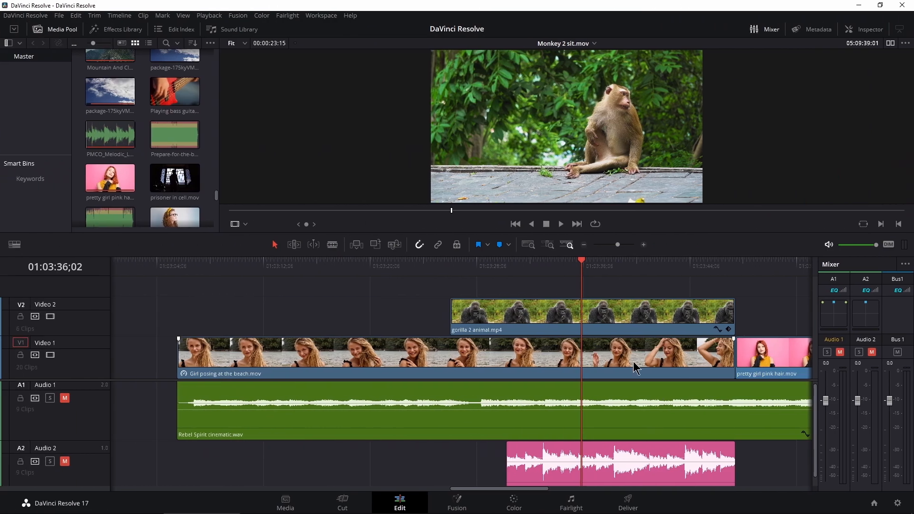
Step: Split the clips on all tracks at 01:03:34;14 and zoom in to inspect the cut
left_click_drag(581, 276, 560, 276)
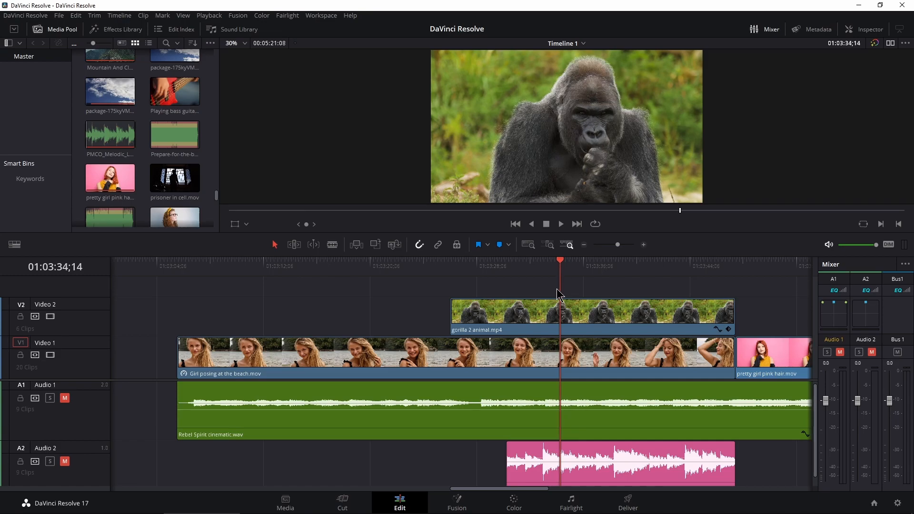
key("b")
left_click(545, 276)
left_click(622, 245)
left_click_drag(622, 246, 627, 245)
scroll(490, 409, "right", 5)
mouse_move(265, 281)
left_mouse_down()
mouse_move(405, 280)
mouse_move(275, 283)
left_mouse_up()
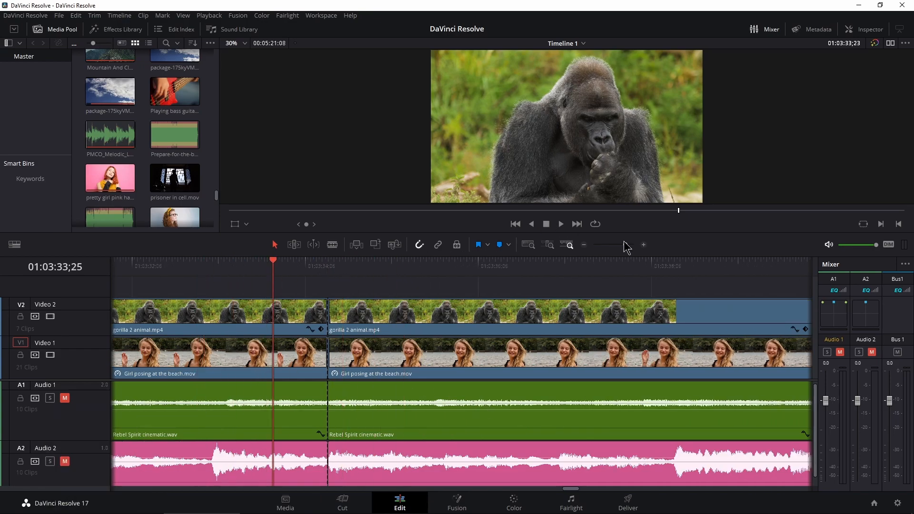
Step: Select the pretty girl pink hair.mov clip on Video 1 and split only that clip at about 01:03:54
left_click_drag(626, 247, 619, 245)
left_click(376, 267)
left_click_drag(349, 224, 508, 243)
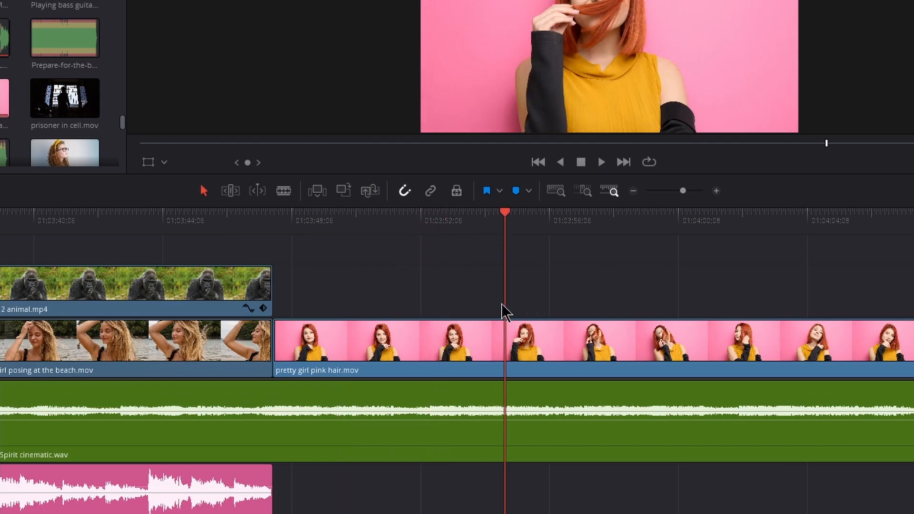
scroll(615, 319, "right", 3)
scroll(601, 326, "left", 3)
key("ctrl+b")
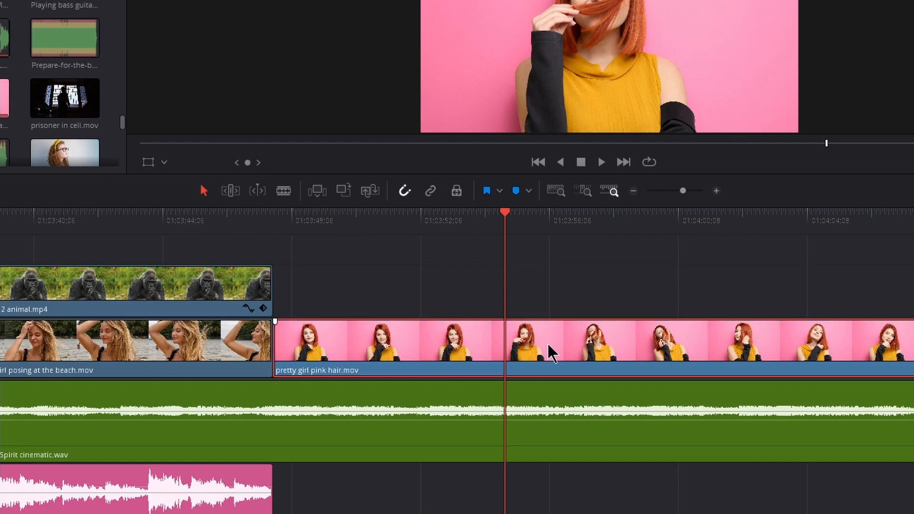
left_click_drag(524, 225, 604, 224)
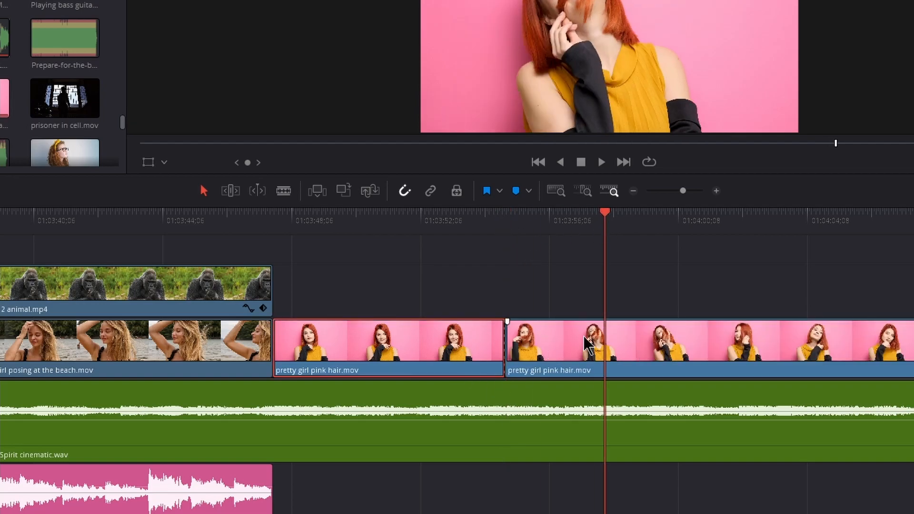
mouse_move(507, 340)
left_mouse_down()
mouse_move(679, 338)
mouse_move(507, 340)
left_mouse_up()
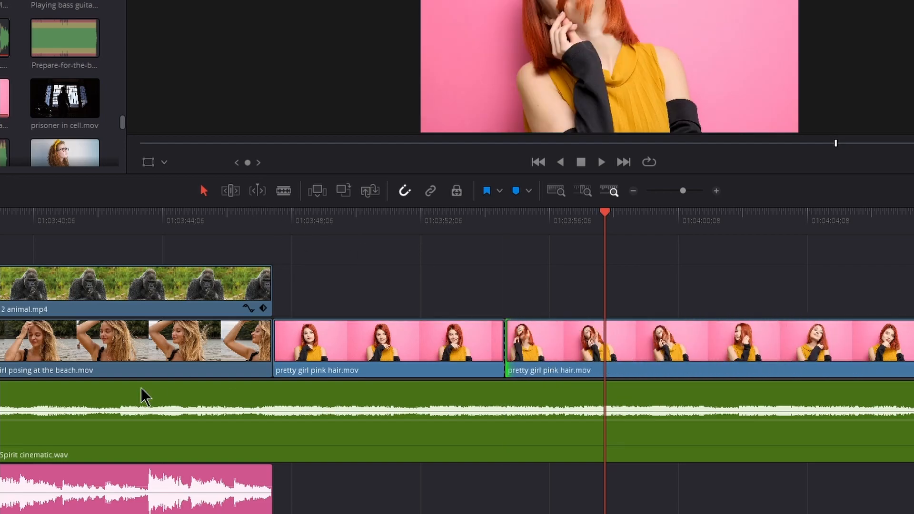
Step: Select the Rebel Spirit cinematic.wav clip on Audio 1 and split only that clip at about 01:03:50
left_click(367, 434)
left_click_drag(452, 217, 365, 226)
left_click(379, 446)
key("ctrl+b")
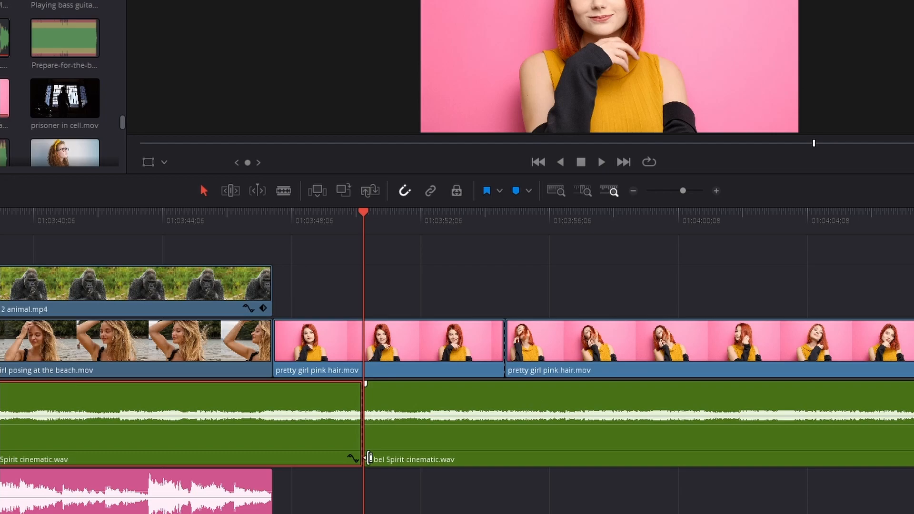
left_click_drag(394, 449, 534, 443)
Step: Undo the splits made on the audio and video tracks
key("ctrl+z")
key("ctrl+z")
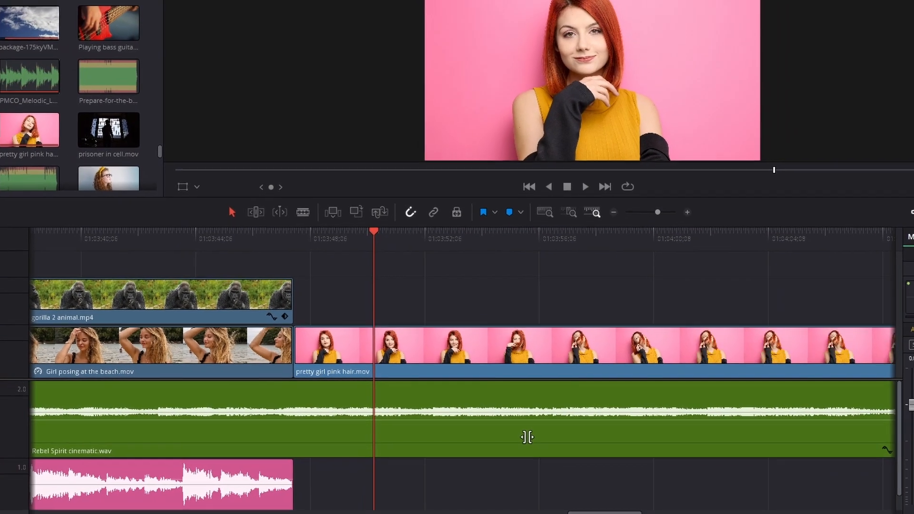
key("ctrl+z")
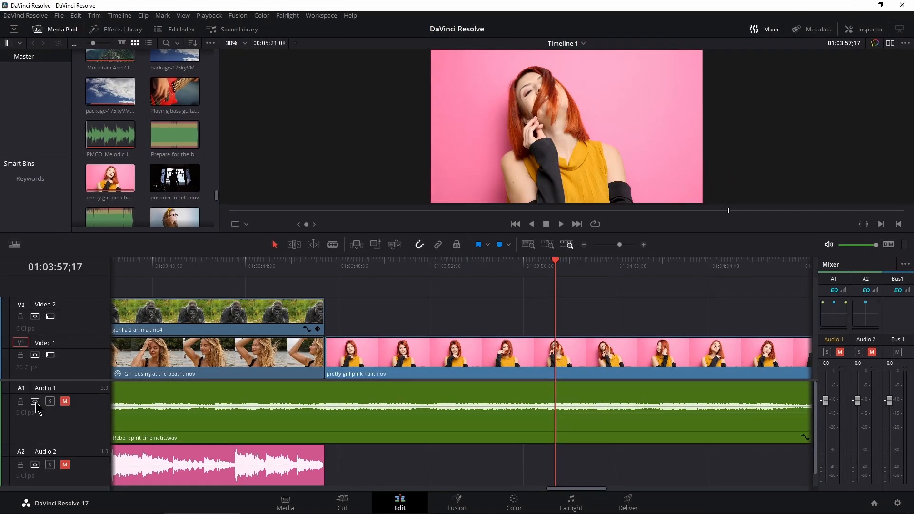
Step: Exclude Audio 1 from automatic track selection, split the other tracks at 01:03:40;16, and check the resulting segments
scroll(388, 412, "left", 5)
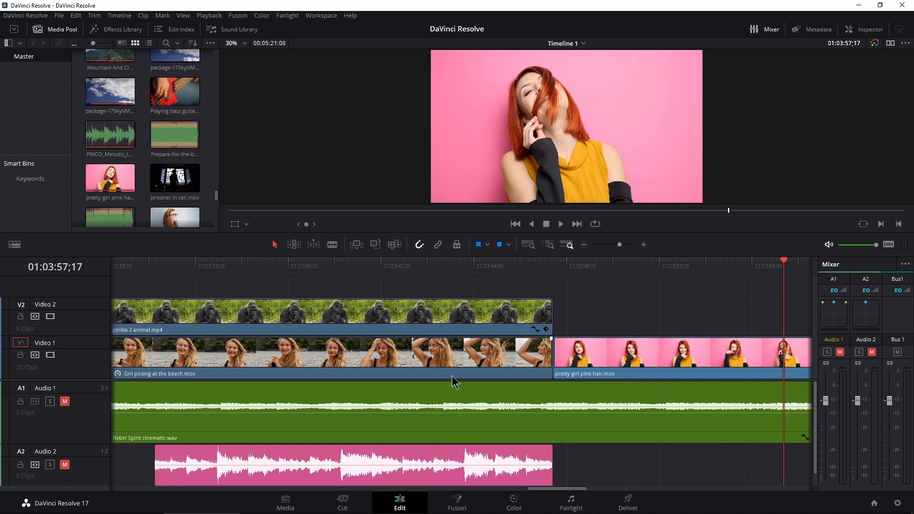
left_click(387, 265)
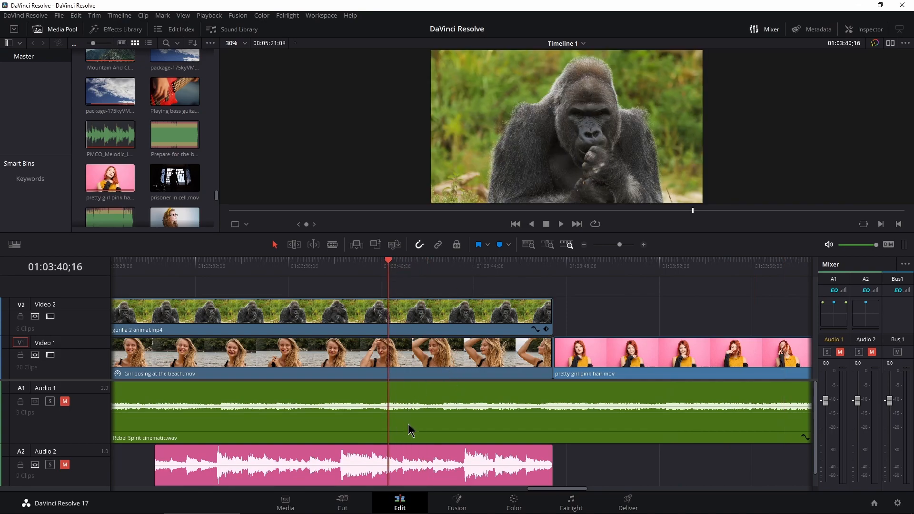
key("ctrl+b")
left_click_drag(389, 265, 337, 265)
key("Down")
left_click_drag(619, 244, 621, 245)
left_click(438, 272)
left_click(408, 266)
left_click(501, 364)
left_click(429, 474)
left_click(495, 475)
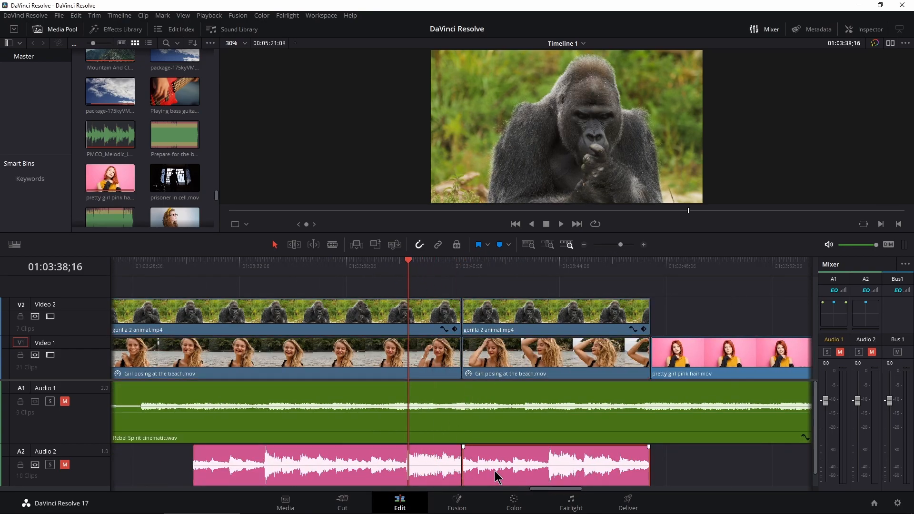
Step: Re-enable automatic track selection for Audio 1 and undo the split on the other tracks
left_click(495, 435)
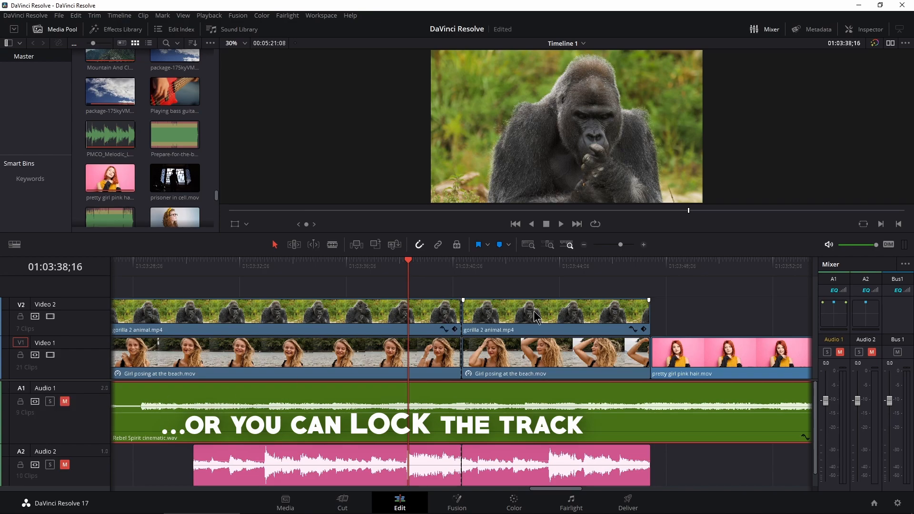
key("ctrl+z")
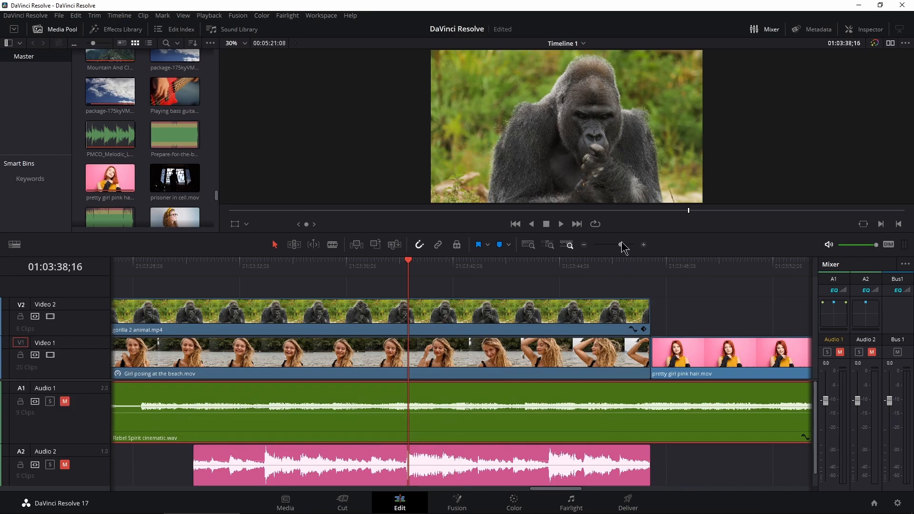
Step: Place the playhead at the start of the pretty girl pink hair.mov clip and unmute Audio 1
left_click_drag(622, 245, 613, 245)
left_click(525, 269)
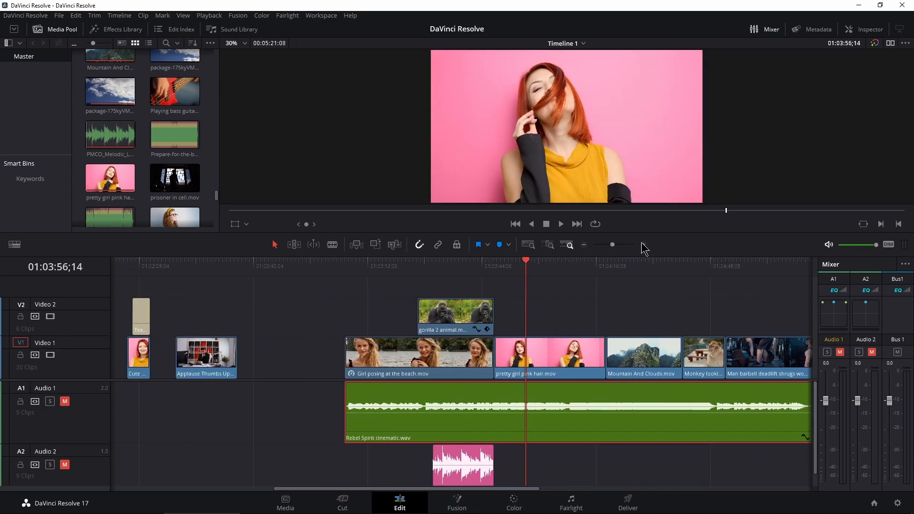
left_click_drag(614, 245, 620, 246)
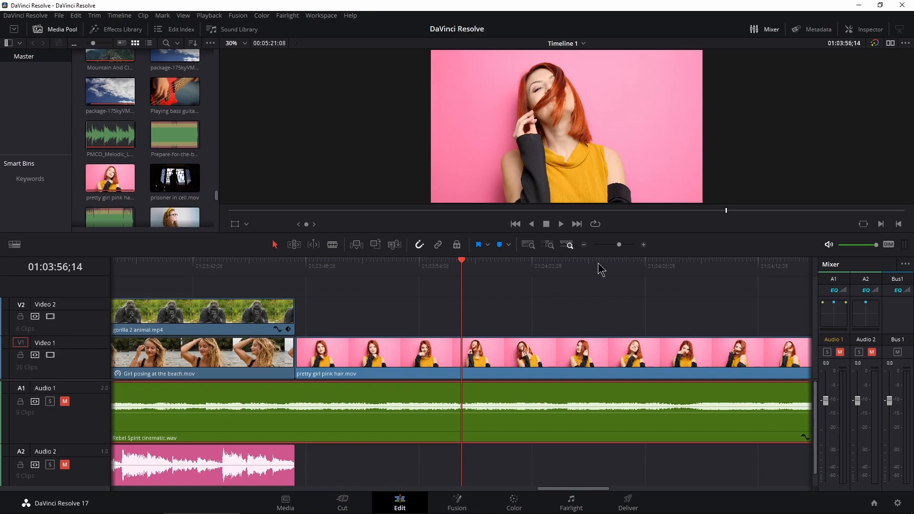
left_click(398, 274)
left_click_drag(400, 275, 298, 275)
left_click(65, 403)
Step: Play the timeline and split the Video 1 and Audio 1 clips on the fly near 01:03:50, 01:03:52;19 and 01:03:55, then stop playback
key("space")
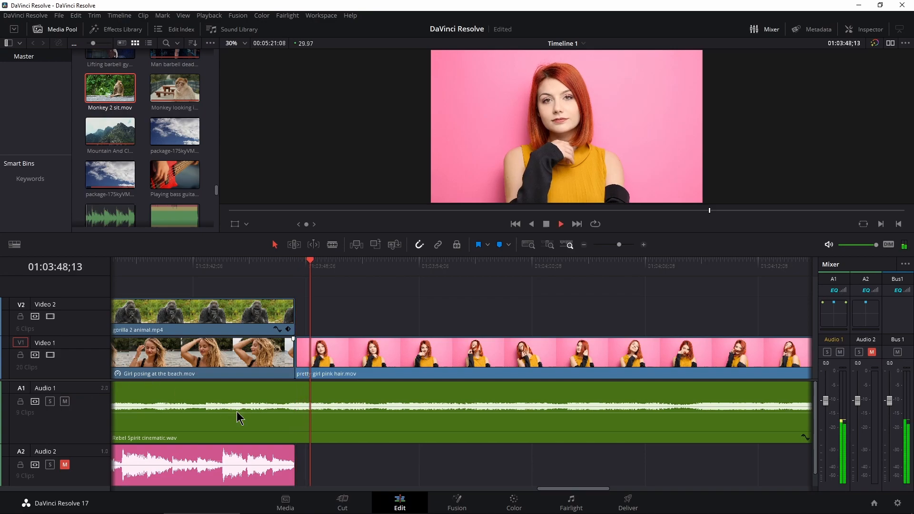
key("ctrl+b")
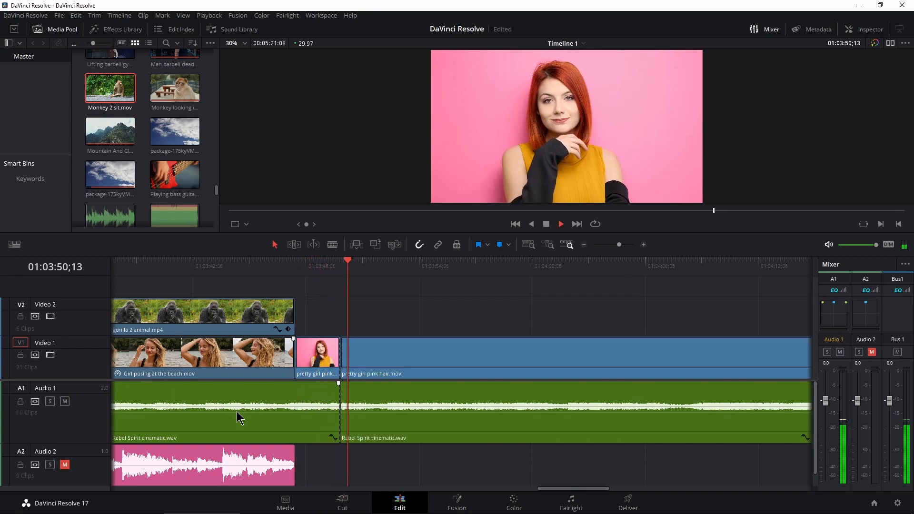
key("ctrl+b")
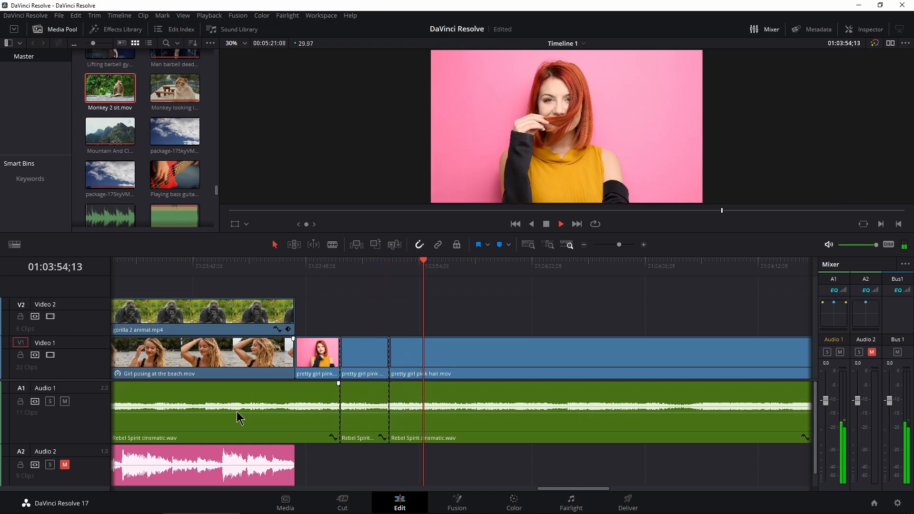
key("ctrl+b")
key("space")
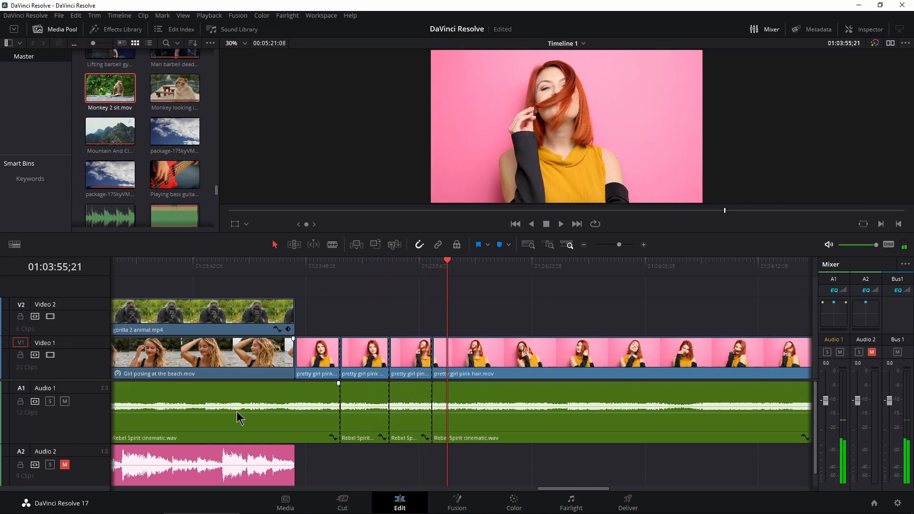
Step: Save the project, move the playhead to 01:03:51;13 in the second pink hair segment, and mute Audio 1
key("ctrl+s")
left_click_drag(448, 266, 366, 266)
left_click(65, 401)
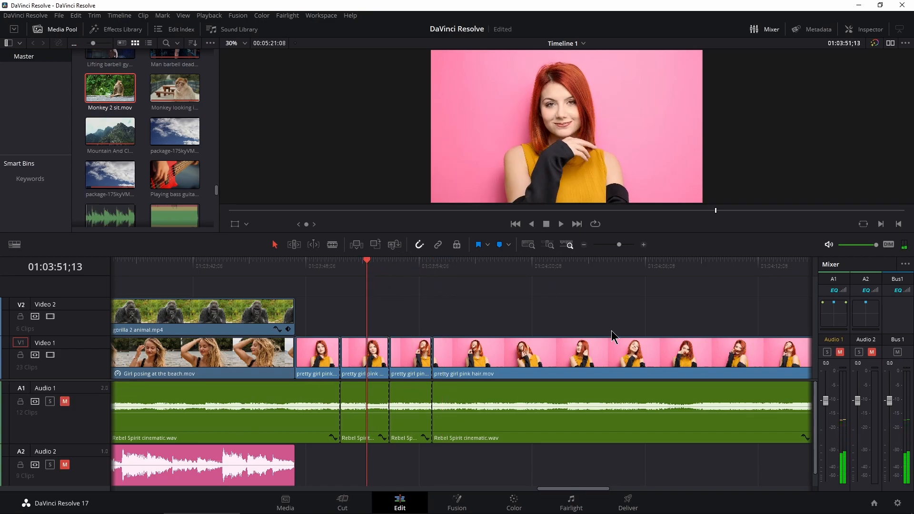
Step: Replace the second pink hair segment, starting at 01:03:50;01, with Playing bass guitar 2.mov from the media pool
left_click(348, 355)
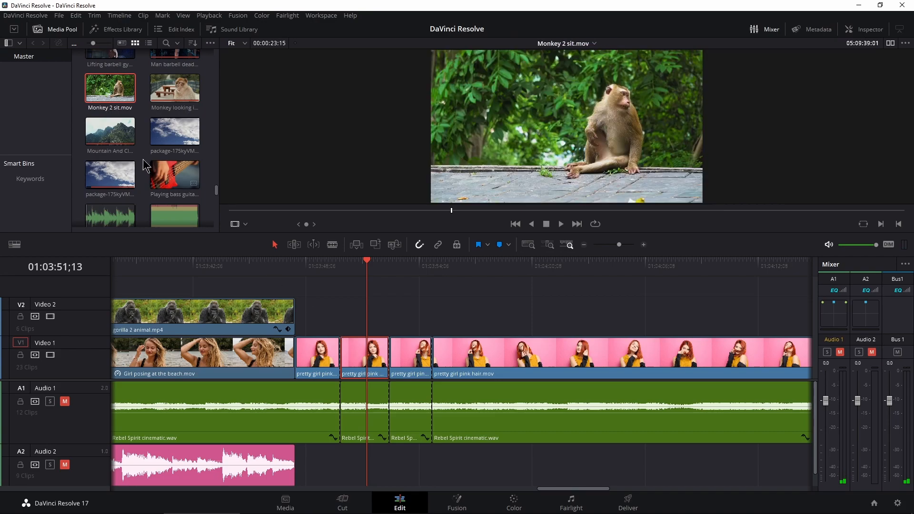
left_click(175, 175)
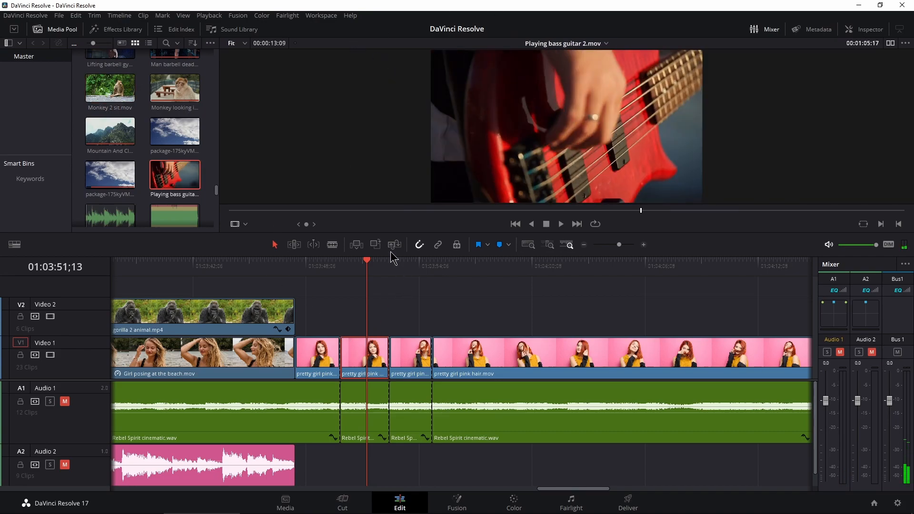
left_click_drag(369, 274, 340, 269)
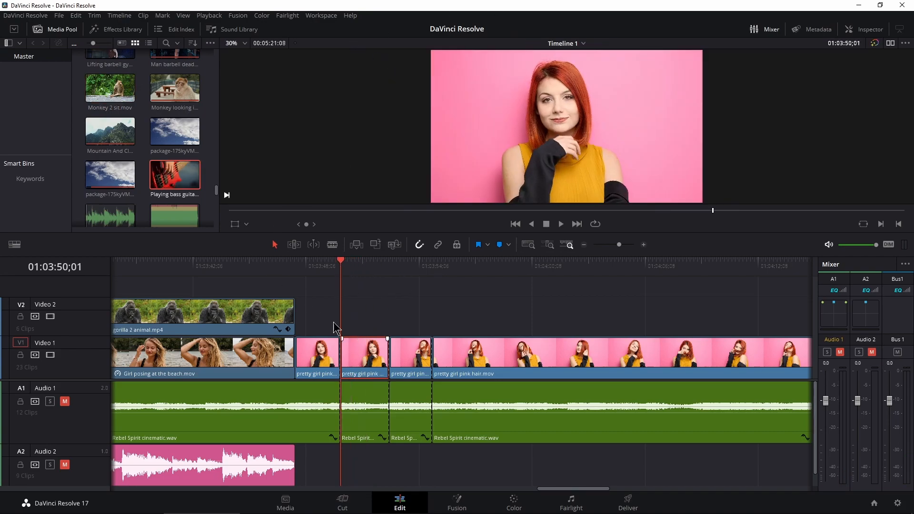
key("q")
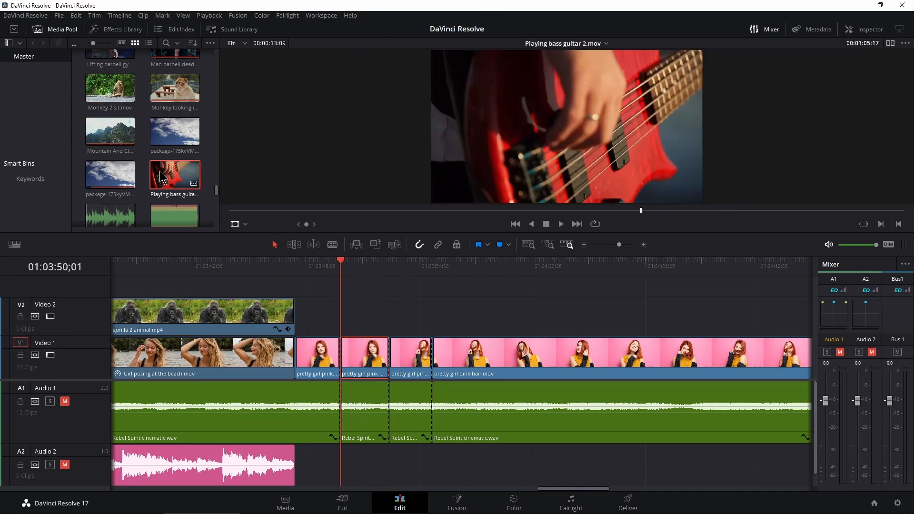
left_click(394, 245)
Step: Replace the third pink hair segment, starting at 01:03:52;19, with Monkey 2 sit.mov from the media pool
left_click_drag(619, 245, 617, 246)
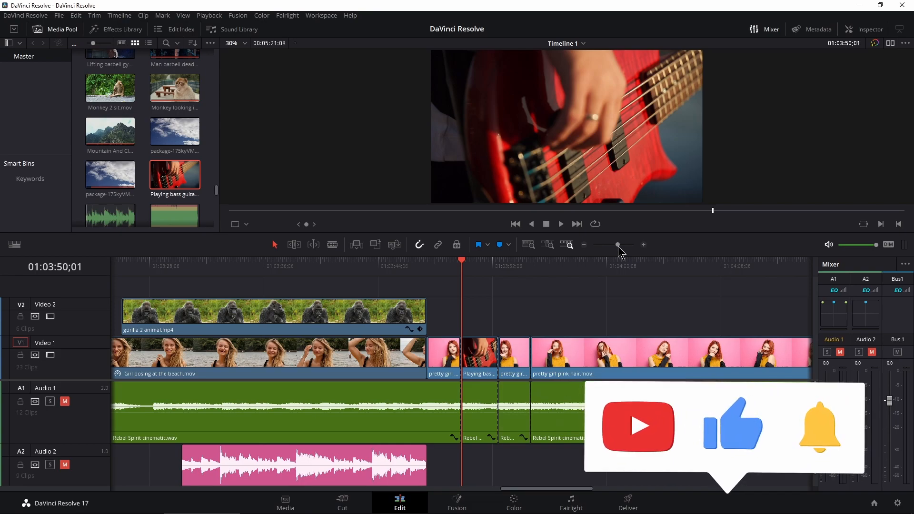
left_click(498, 263)
left_click(174, 175)
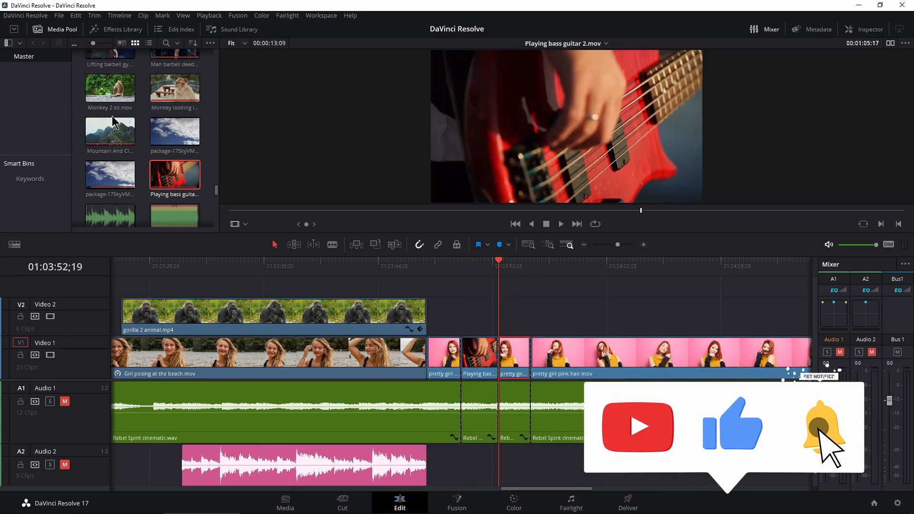
left_click(103, 103)
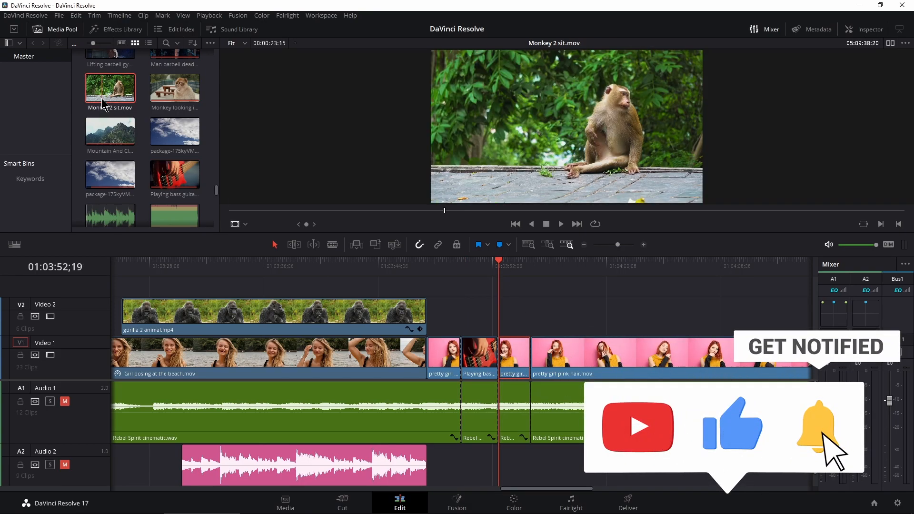
left_click(395, 244)
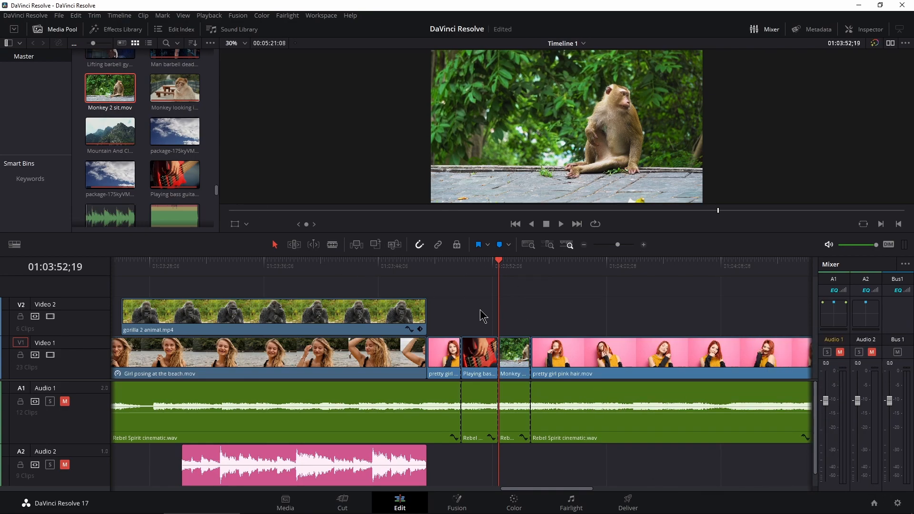
Step: Try rolling the edit point between Playing bass guitar 2.mov and Monkey 2 sit.mov, and select the monkey clip
left_click(630, 245)
left_click_drag(477, 364, 490, 364)
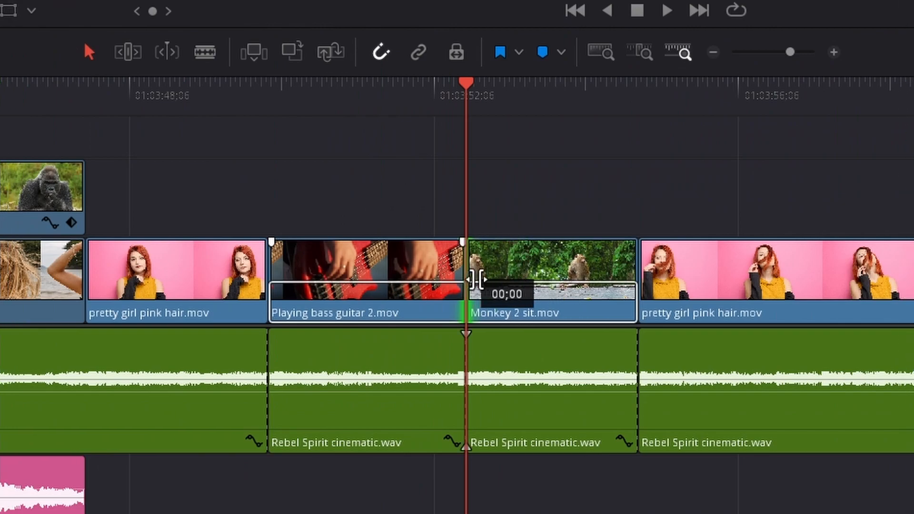
left_click_drag(519, 281, 506, 276)
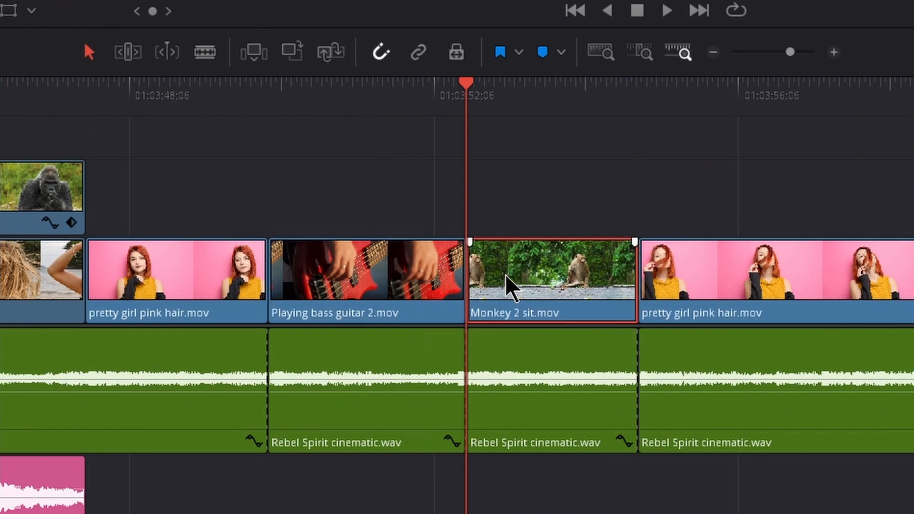
Step: Split the long pink hair clip and its audio at 01:03:58;22, and try ripple trimming the new segment's start to 01:04:03;28
left_click_drag(790, 52, 782, 52)
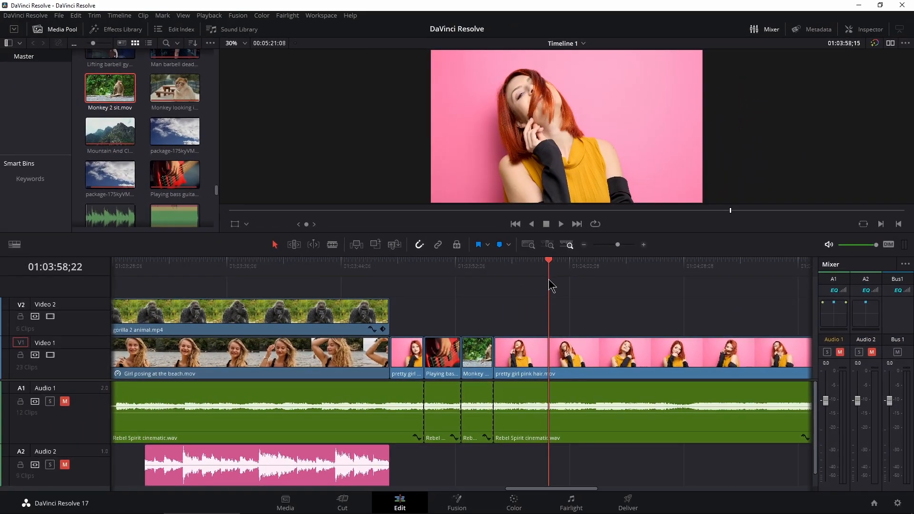
key("ctrl+b")
left_click(622, 281)
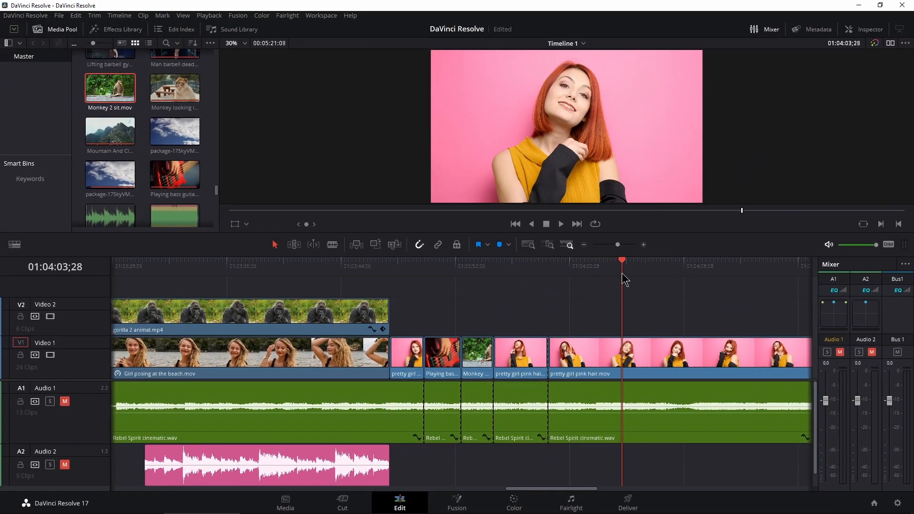
key("ctrl+shift+bracketleft")
key("ctrl+z")
Step: Split the pink hair clip once more, try ripple trimming the preceding segment's end to 01:04:04;22, and undo the recent edits
scroll(524, 275, "right", 4)
left_click(522, 275)
key("ctrl+b")
left_click(462, 267)
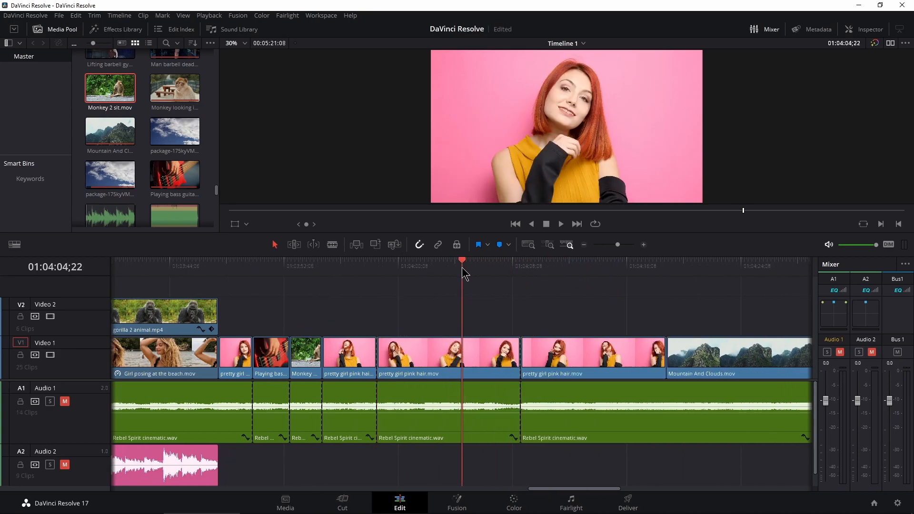
key("ctrl+shift+bracketright")
key("ctrl+z")
key("ctrl+z")
key("ctrl+z")
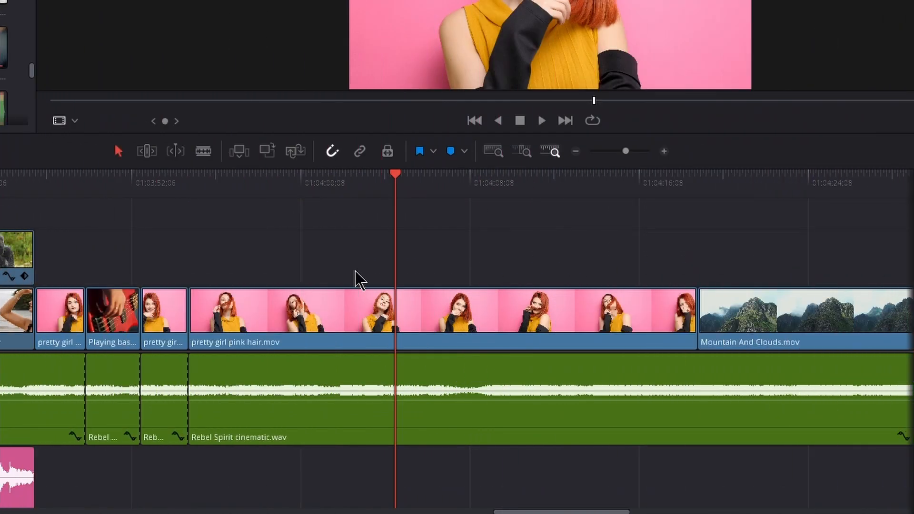
Step: Blade-cut the long pink hair clip on Video 1 at 01:04:04;22 and at two further points, the first at 01:04:10;14
key("c")
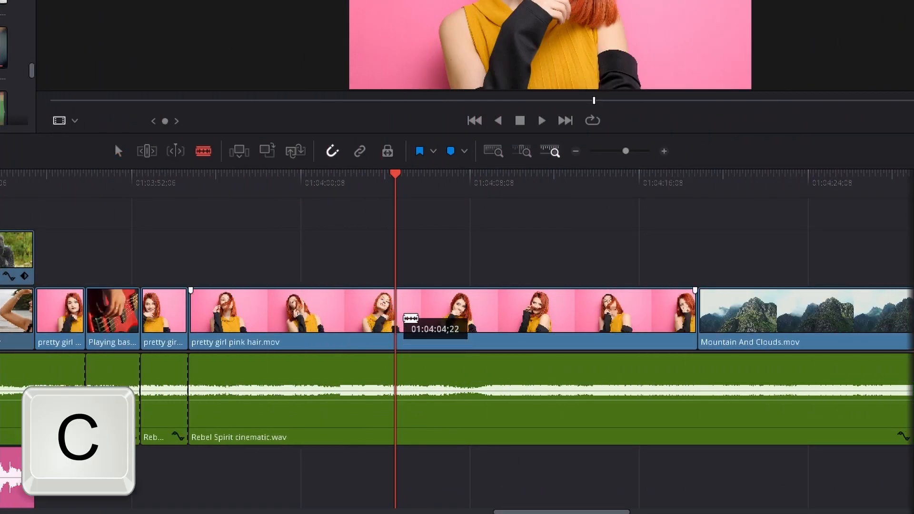
left_click(409, 318)
left_click(516, 318)
left_click(578, 318)
Step: Blade-cut the Audio 1 clip at 01:04:10;14 and under the mountains, and cut Mountain And Clouds.mov near its beginning
left_click(516, 390)
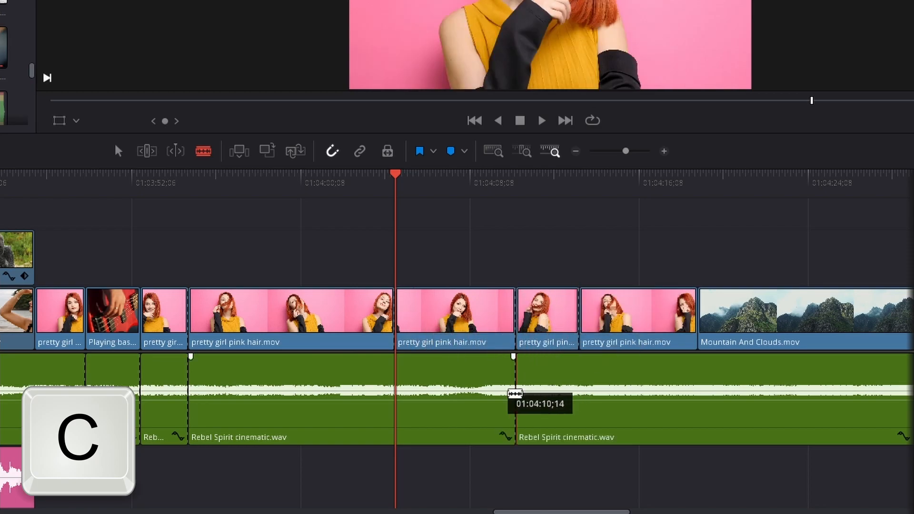
left_click(781, 327)
left_click(765, 424)
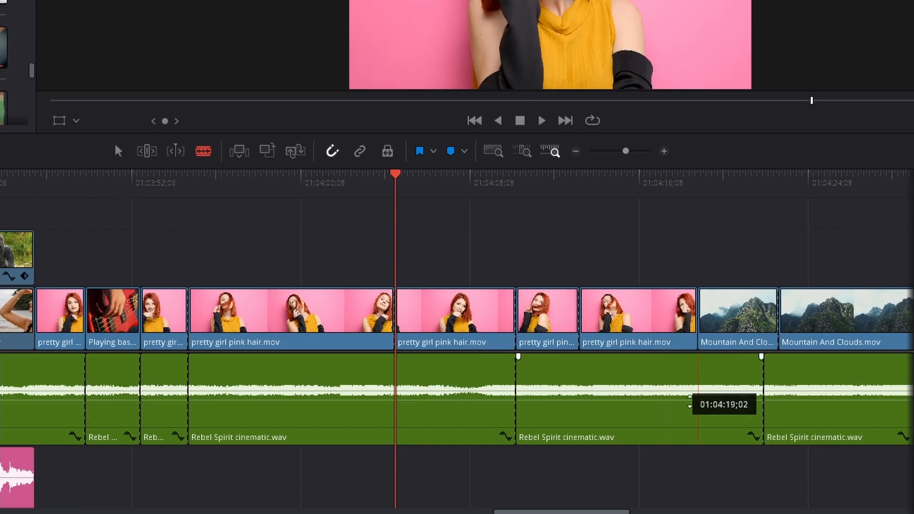
Step: Blade-cut the pink hair segment before the playhead at about 01:04:01;12 and 01:04:02;09
key("v")
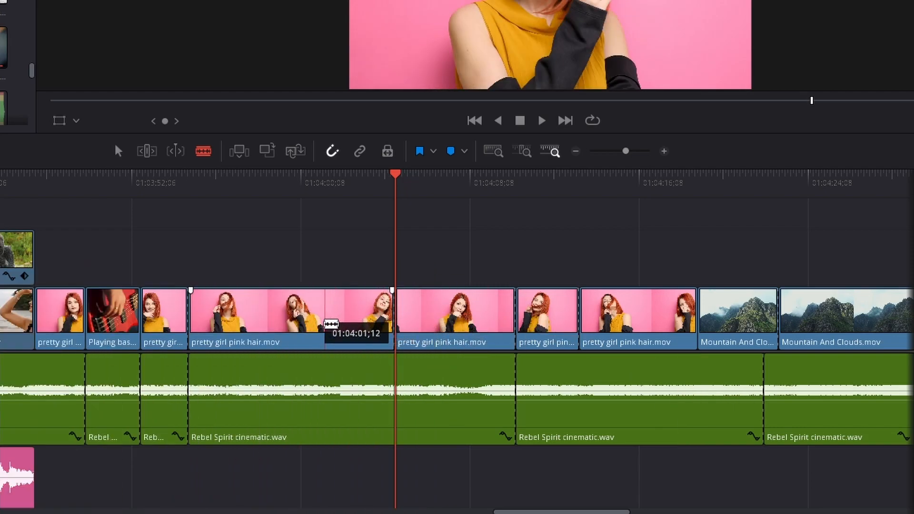
left_click(326, 319)
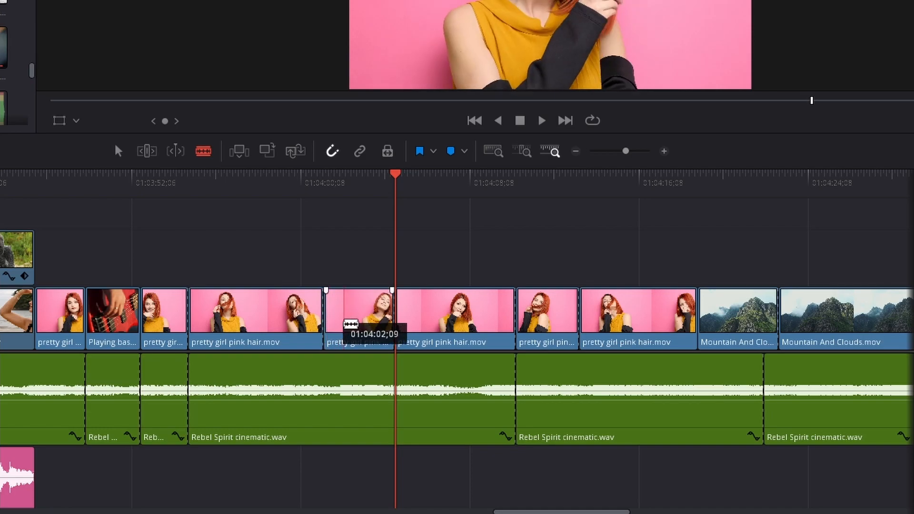
left_click(345, 321)
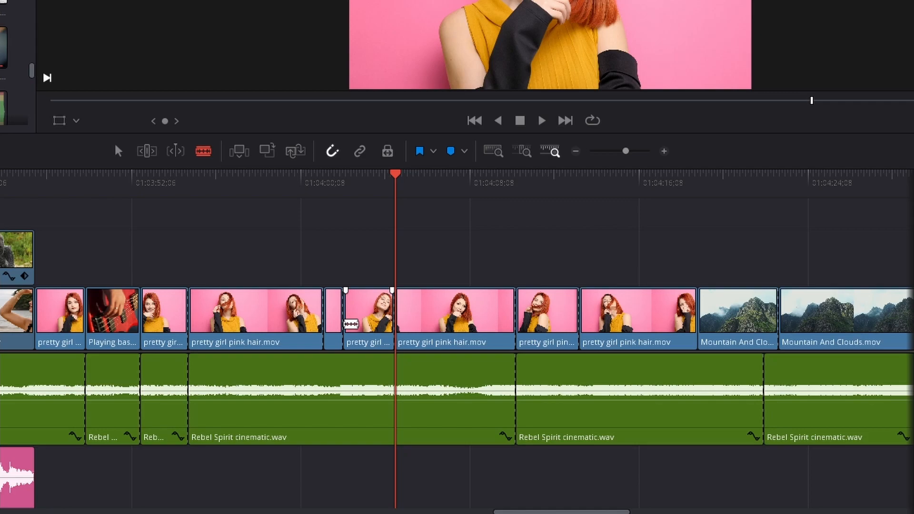
Step: Switch to selection mode, try trimming and deleting the short pink hair segment just before the playhead, and undo these changes
key("a")
left_click_drag(345, 328, 372, 315)
left_click(385, 332)
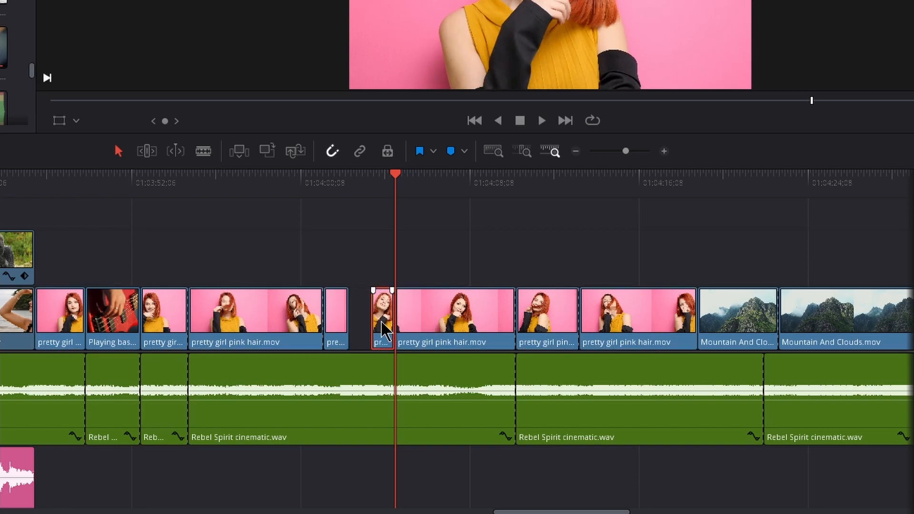
key("BackSpace")
key("ctrl+z")
key("ctrl+z")
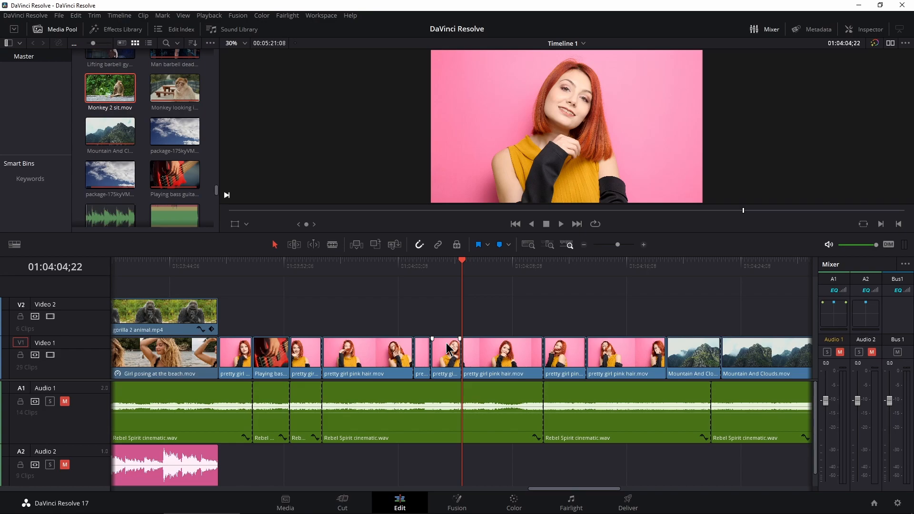
Step: Split the longer Mountain And Clouds.mov segment on Video 1 at 01:04:26;23
scroll(448, 349, "right", 5)
left_click_drag(478, 273, 551, 276)
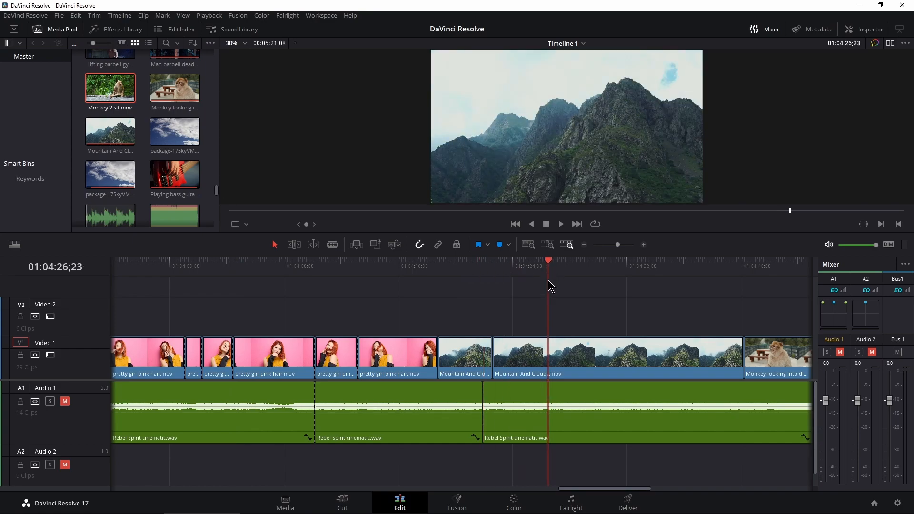
key("ctrl+b")
Step: Open a gap after the mountain cut at 01:04:26;23, and split the remaining mountain clip and Audio 1 at 01:04:34;23
left_click_drag(553, 362, 596, 357)
left_click_drag(596, 285, 685, 276)
key("ctrl+b")
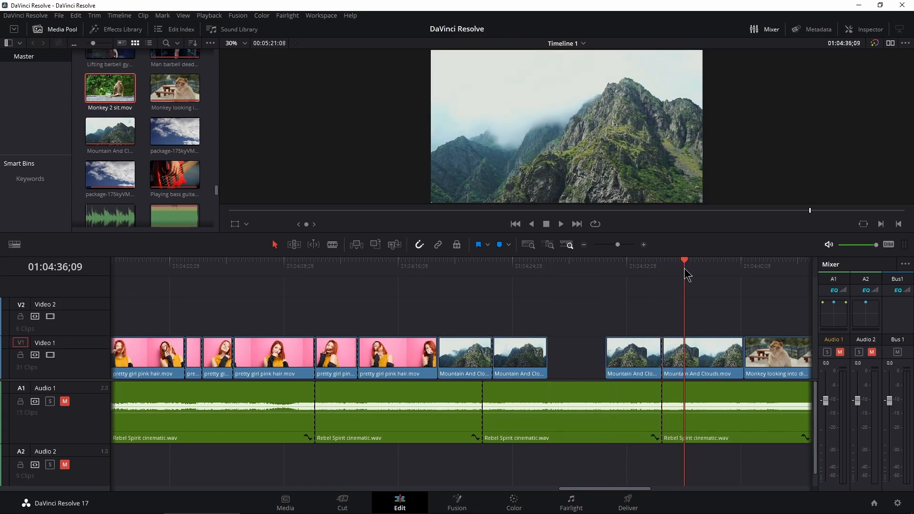
Step: Try ripple trimming the last mountain segment's start to 01:04:36;09, and undo the recent split, gap and trim
key("ctrl+shift+bracketleft")
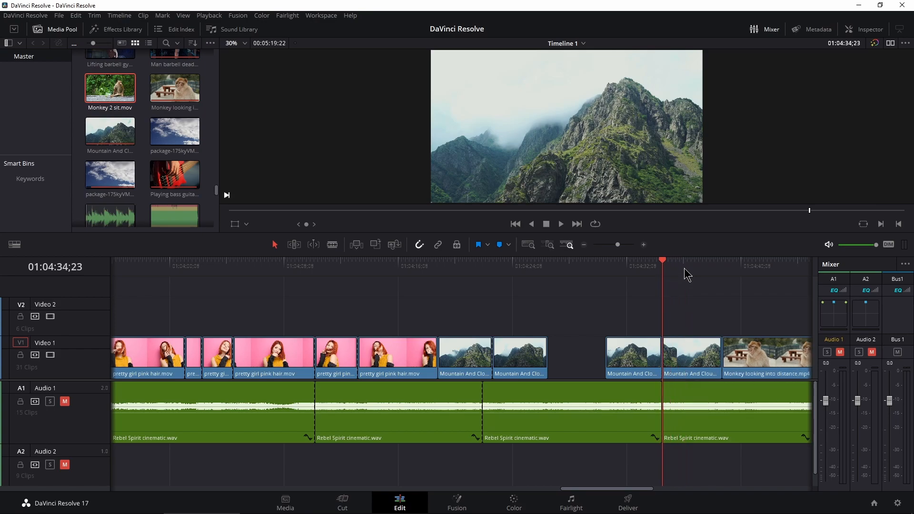
key("ctrl+z")
key("ctrl+z")
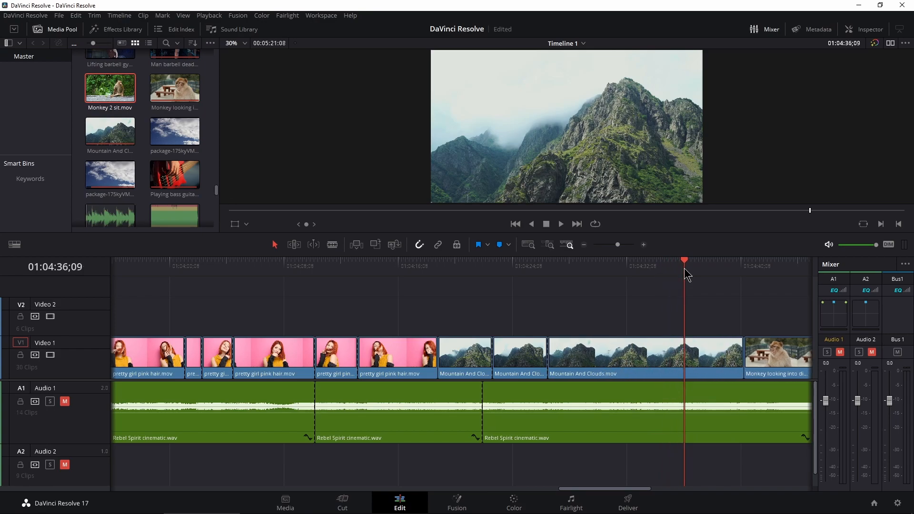
Step: Split all tracks through the gorilla clip at 01:03:37;17, and split only the selected beach clip at 01:03:33;26
scroll(593, 330, "left", 5)
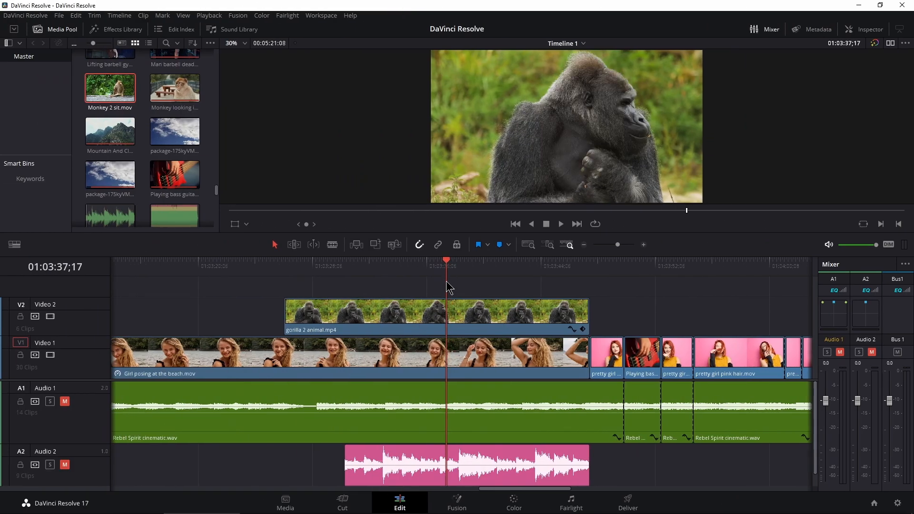
key("ctrl+b")
left_click(477, 279)
left_click(394, 279)
left_click(352, 363)
key("ctrl+b")
Step: Move the playhead to 01:03:32;01, save the project, and undo the last splits of the gorilla, beach and audio clips
left_click(368, 335)
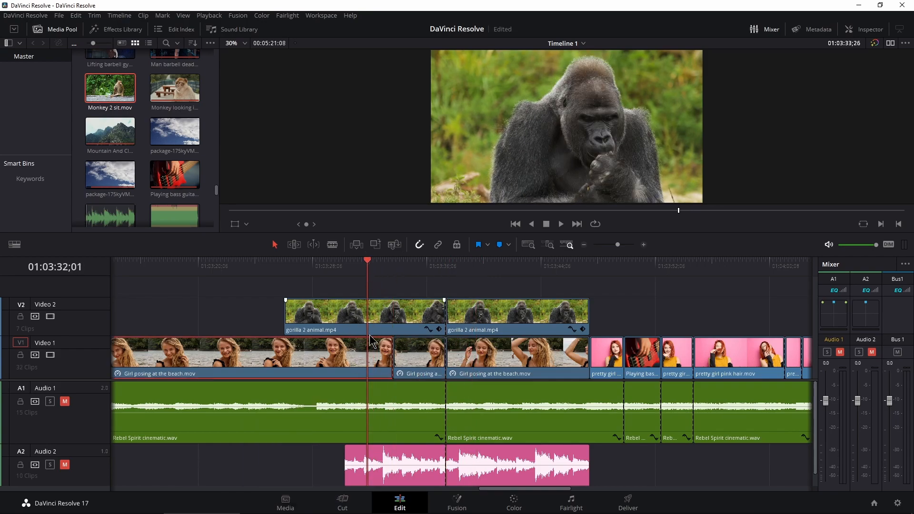
key("ctrl+s")
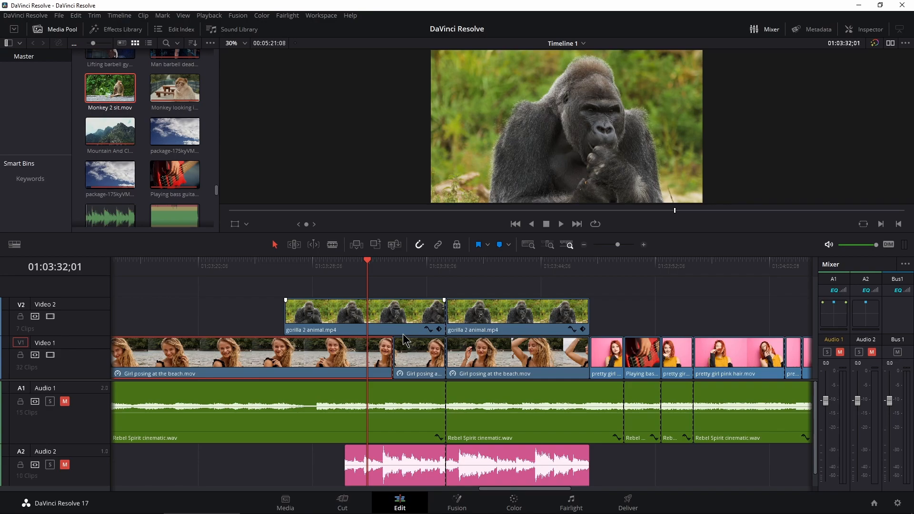
key("ctrl+z")
key("ctrl+z")
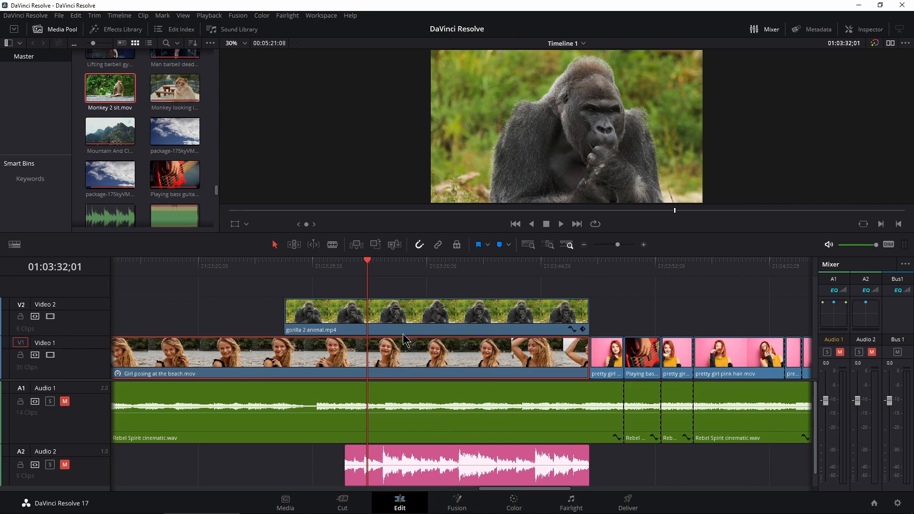
Step: Blade-cut gorilla 2 animal.mp4 on Video 2 at 01:03:32;01 and about 01:03:37, and return to selection mode
key("c")
key("b")
left_click(366, 315)
left_click(450, 318)
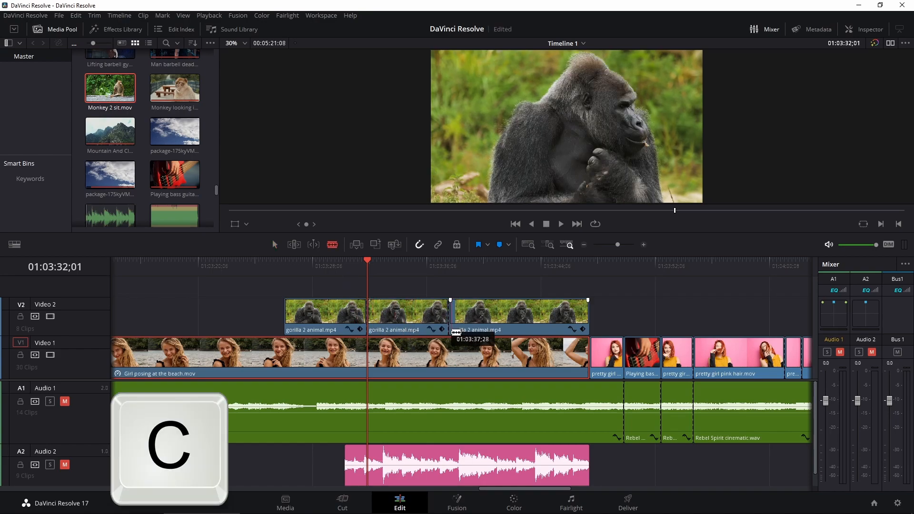
key("v")
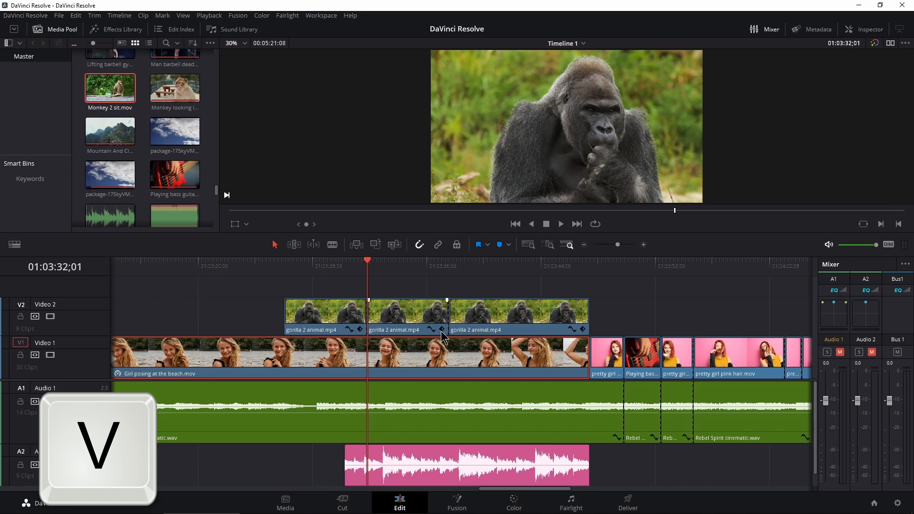
Step: Select the middle gorilla 2 animal.mp4 segment, and switch the selection to the starting edit of the first pink hair clip
left_click(414, 321)
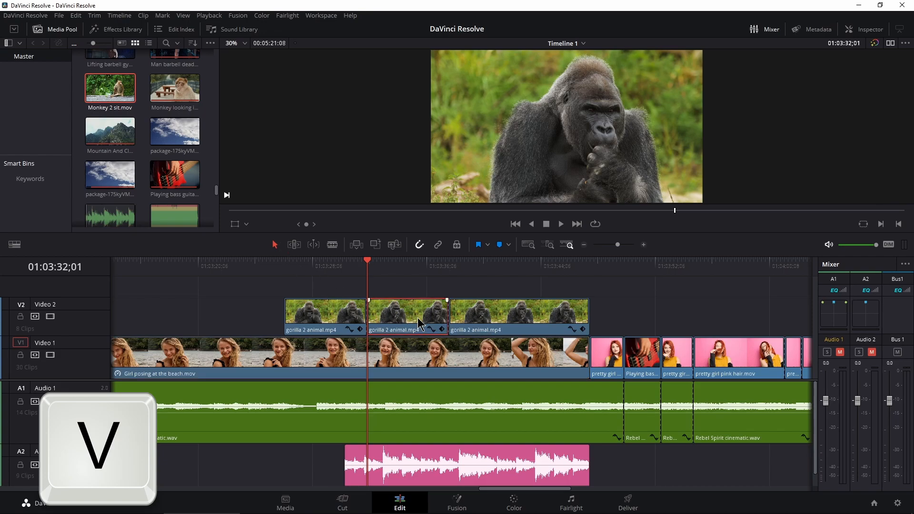
mouse_move(418, 324)
left_mouse_down()
mouse_move(674, 316)
mouse_move(419, 315)
left_mouse_up()
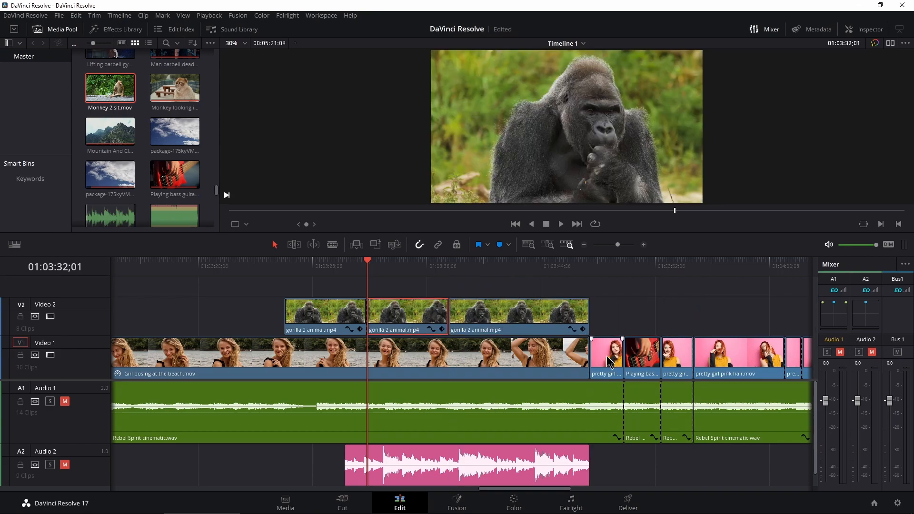
key("ctrl+shift+a")
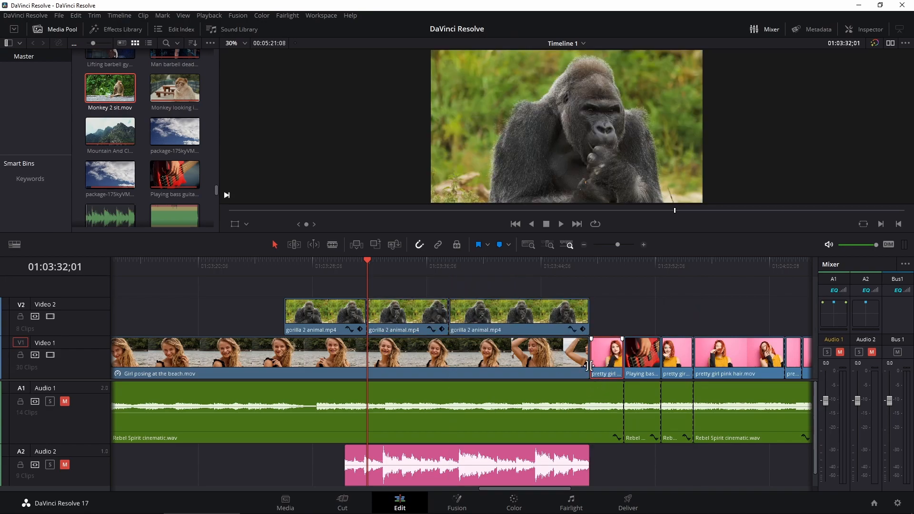
left_click(594, 362)
Step: Move the playhead to 01:03:57;19 in the pink hair footage and play the timeline from there
left_click(397, 270)
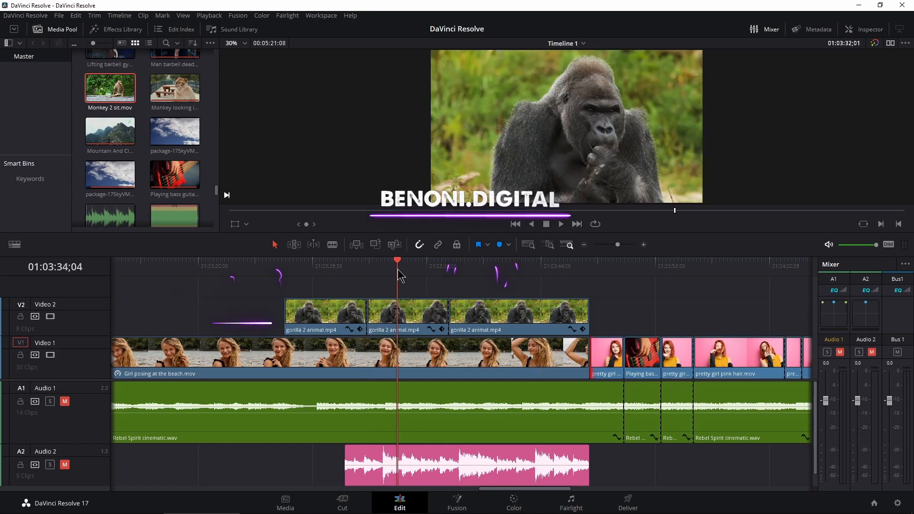
left_click_drag(397, 270, 401, 272)
left_click(733, 271)
scroll(629, 316, "right", 5)
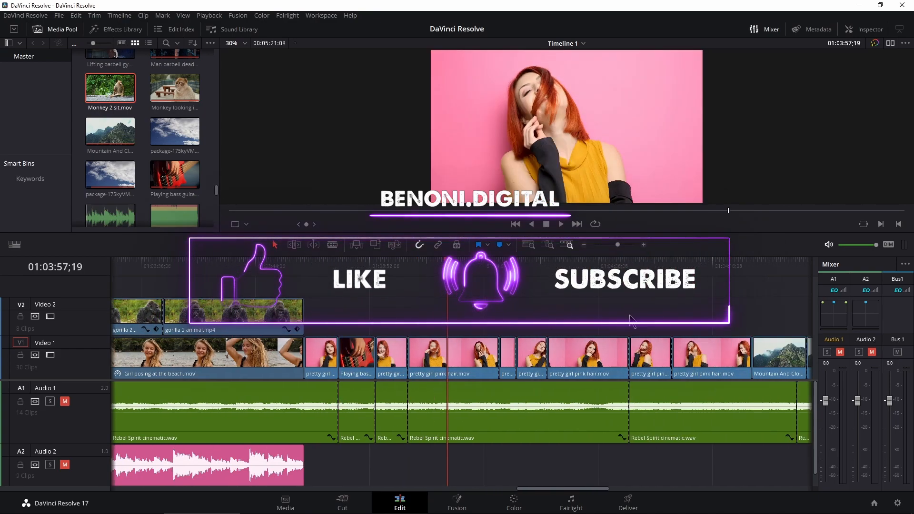
key("space")
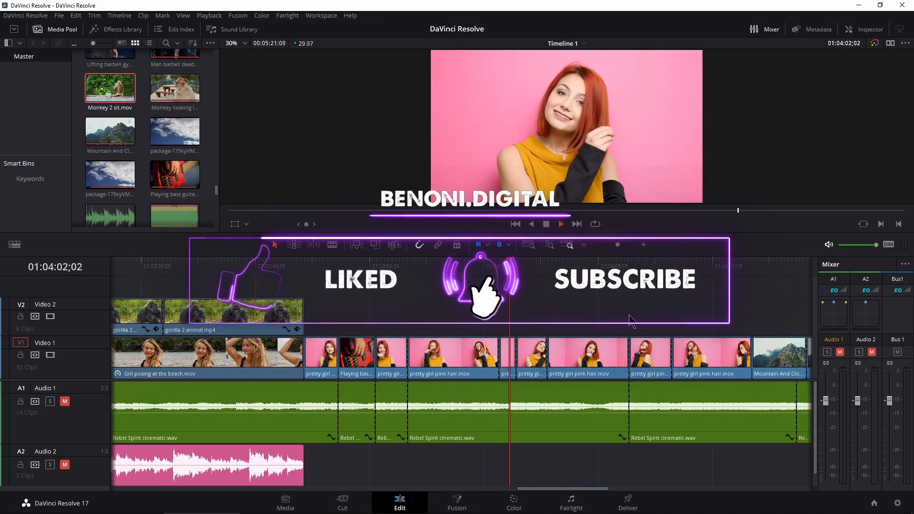